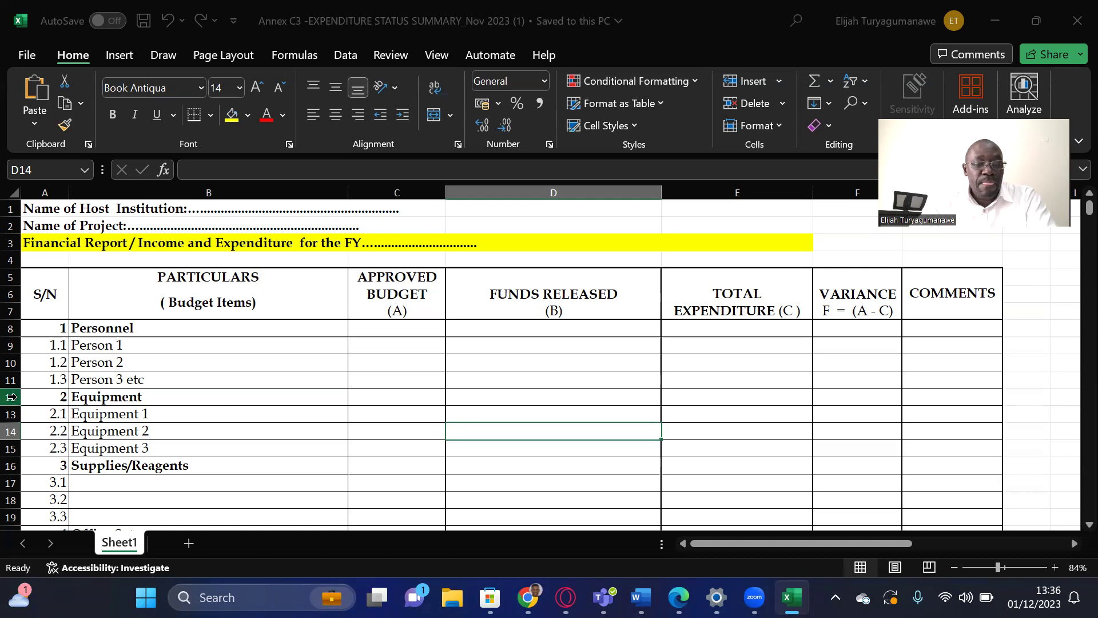
Insert a blank row above the Equipment heading to separate it from the Personnel items.
left_click(11, 396)
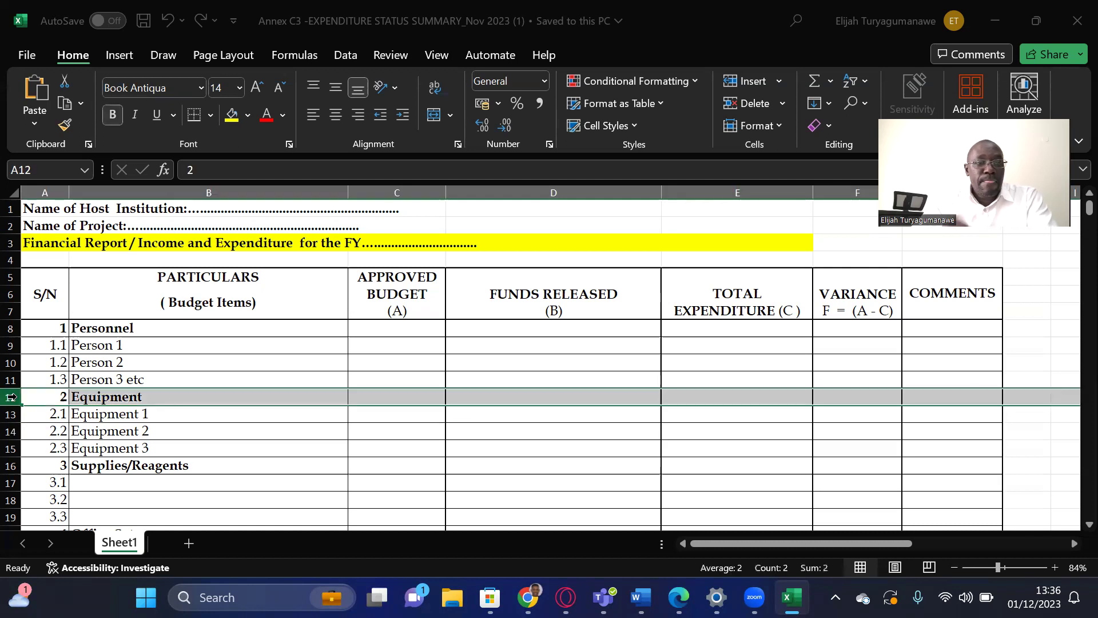
right_click(13, 399)
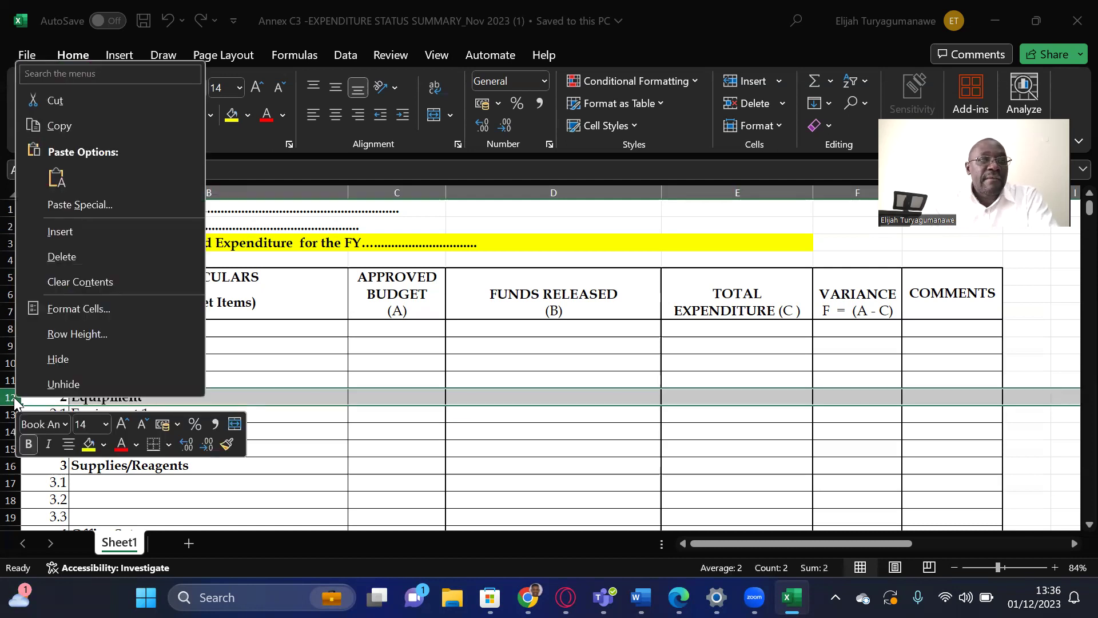
left_click(71, 231)
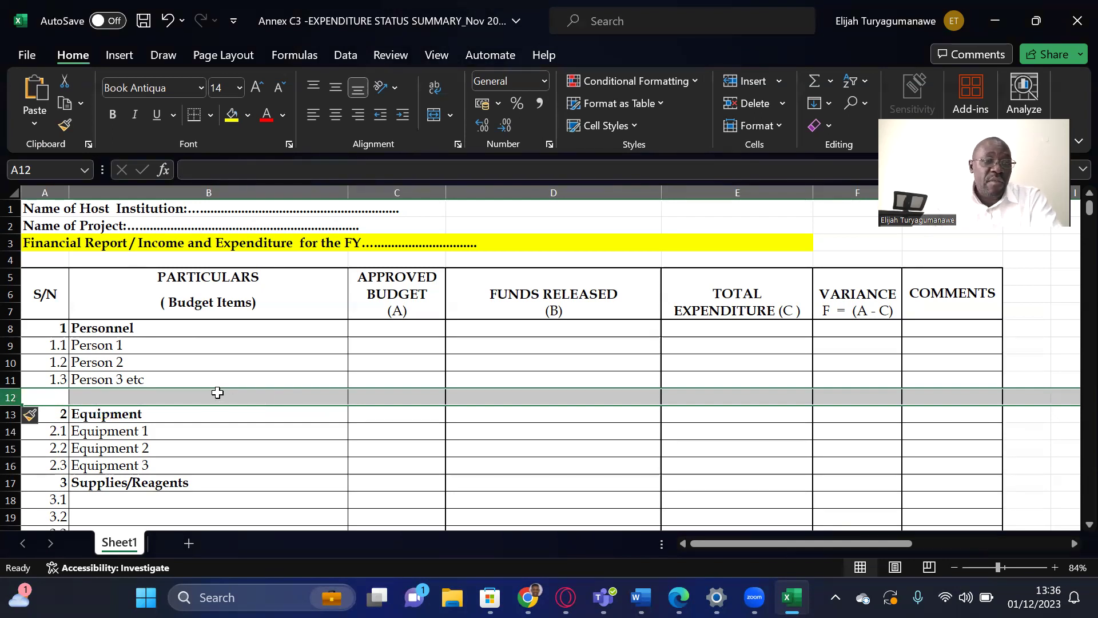
Examine the Person 1 line across the budget, expenditure, variance and comments columns, along with the total row and sign-off block.
left_click(138, 345)
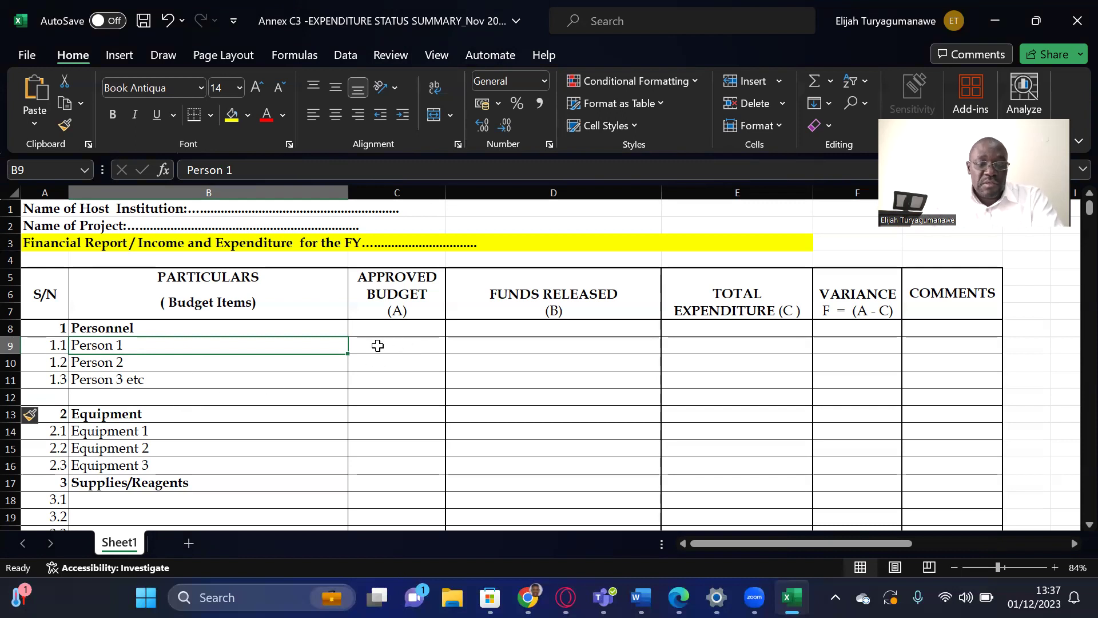
left_click(378, 346)
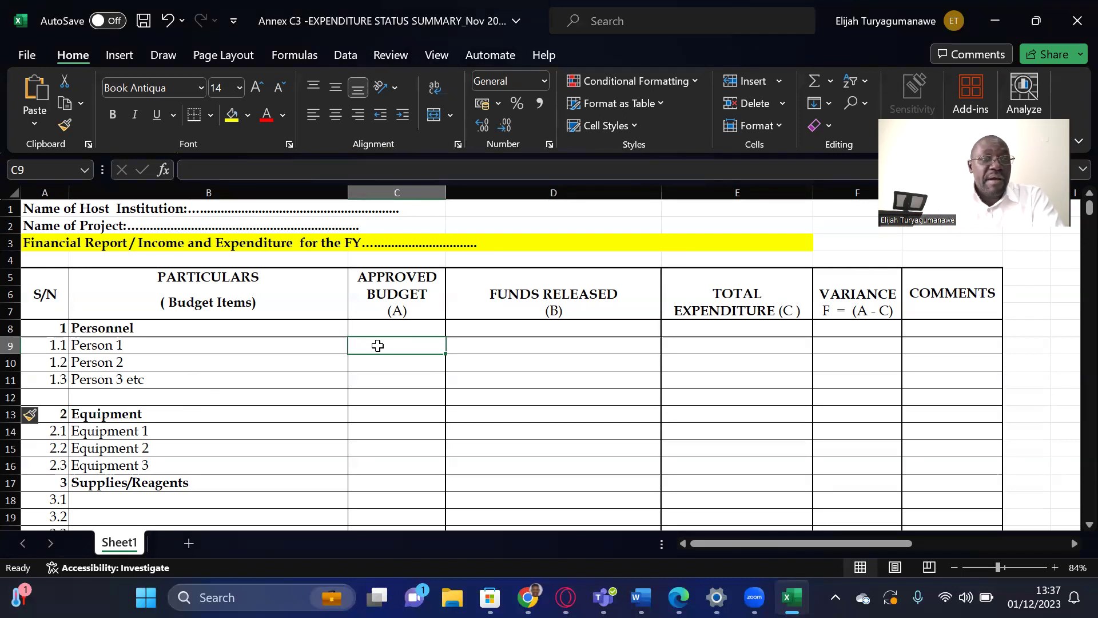
key("Return")
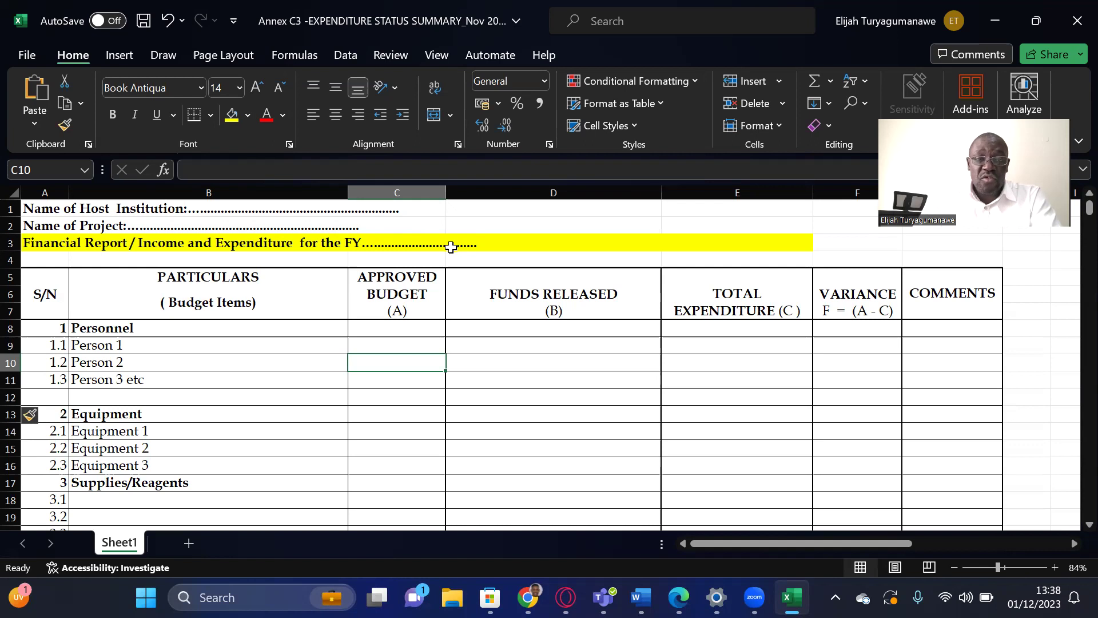
left_click(398, 342)
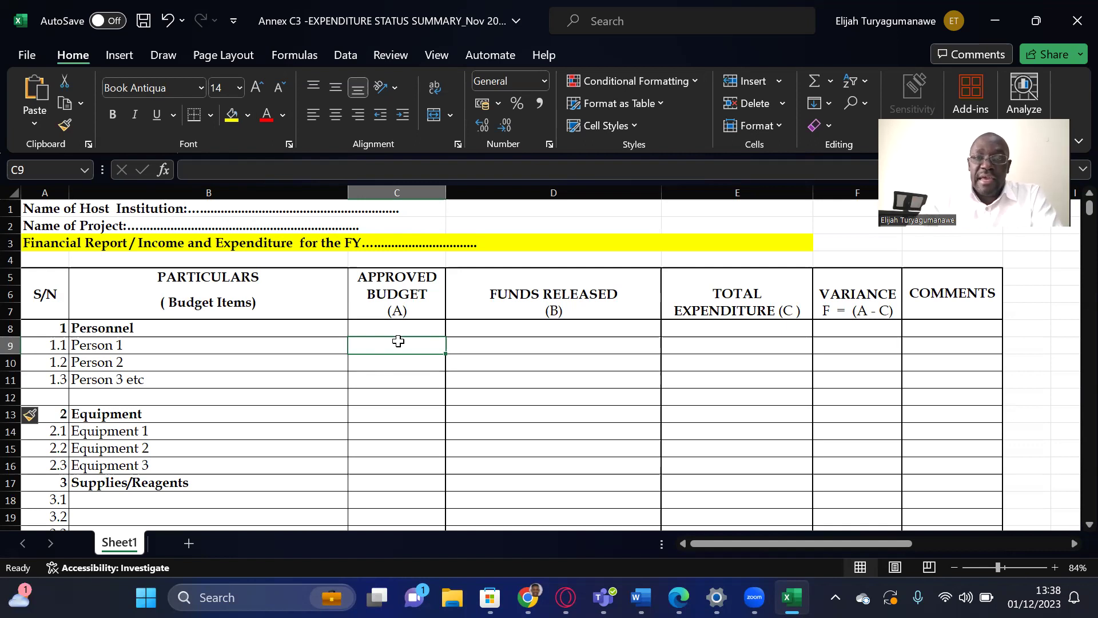
scroll(399, 341, "down", 7)
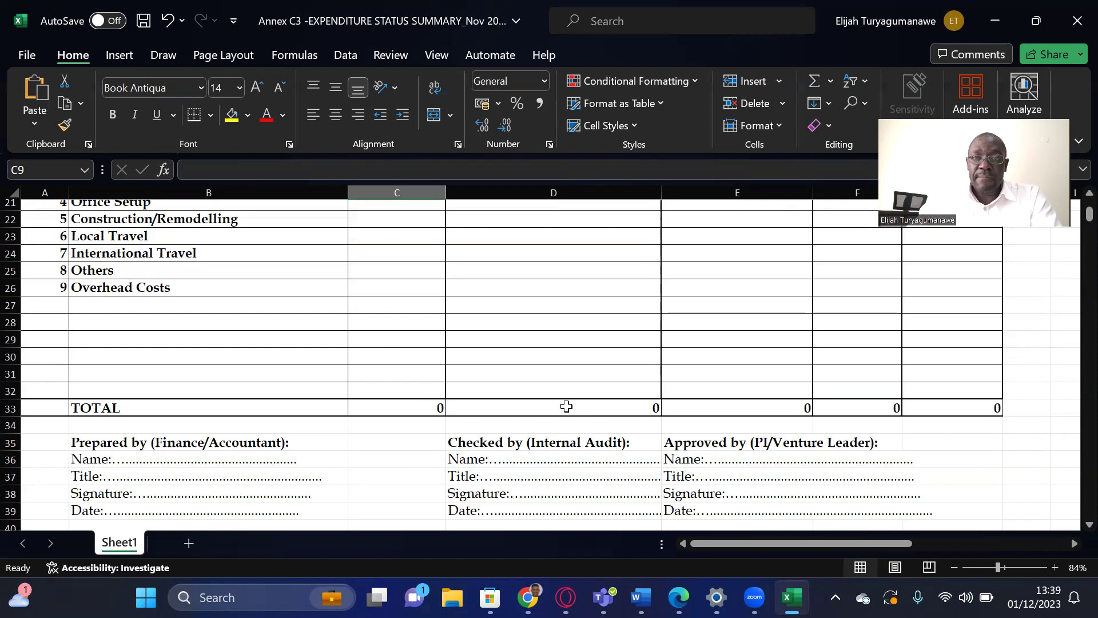
scroll(566, 406, "up", 7)
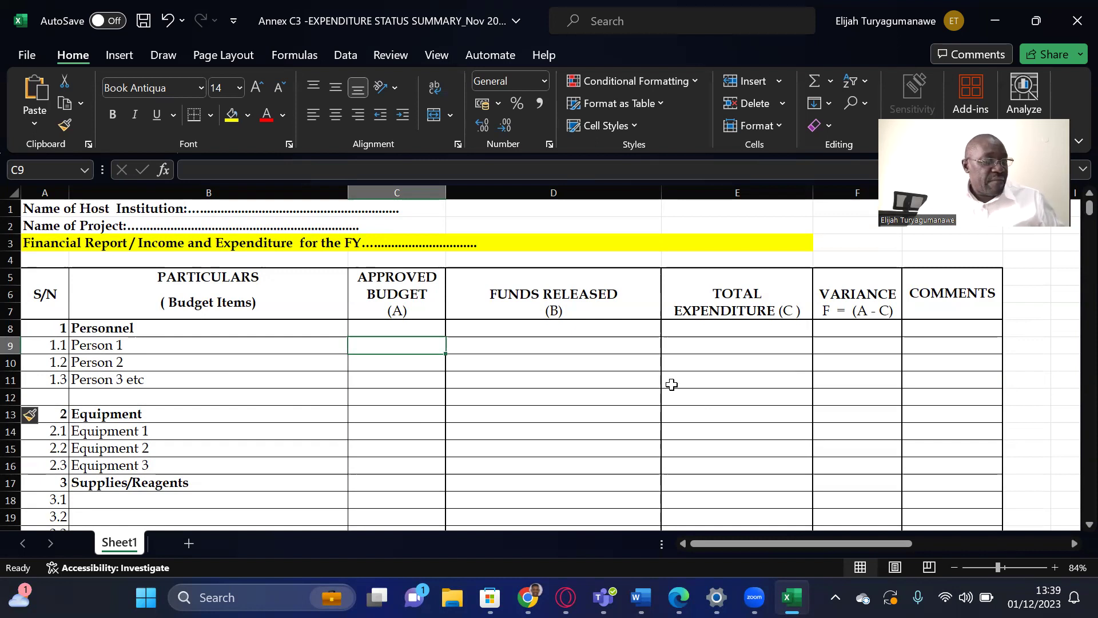
left_click(720, 343)
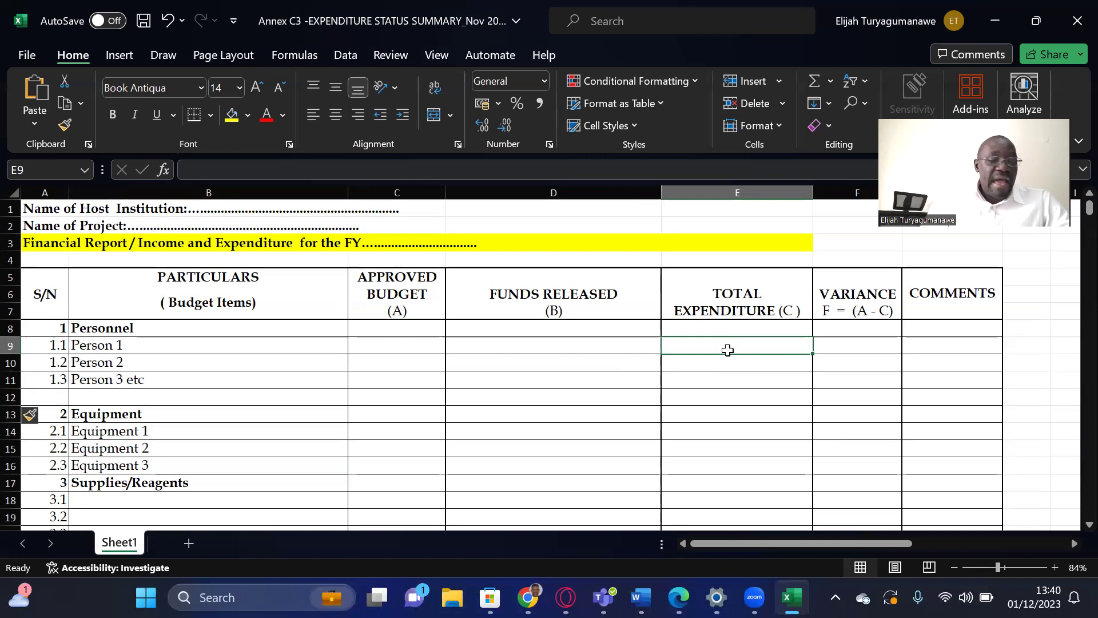
left_click(843, 343)
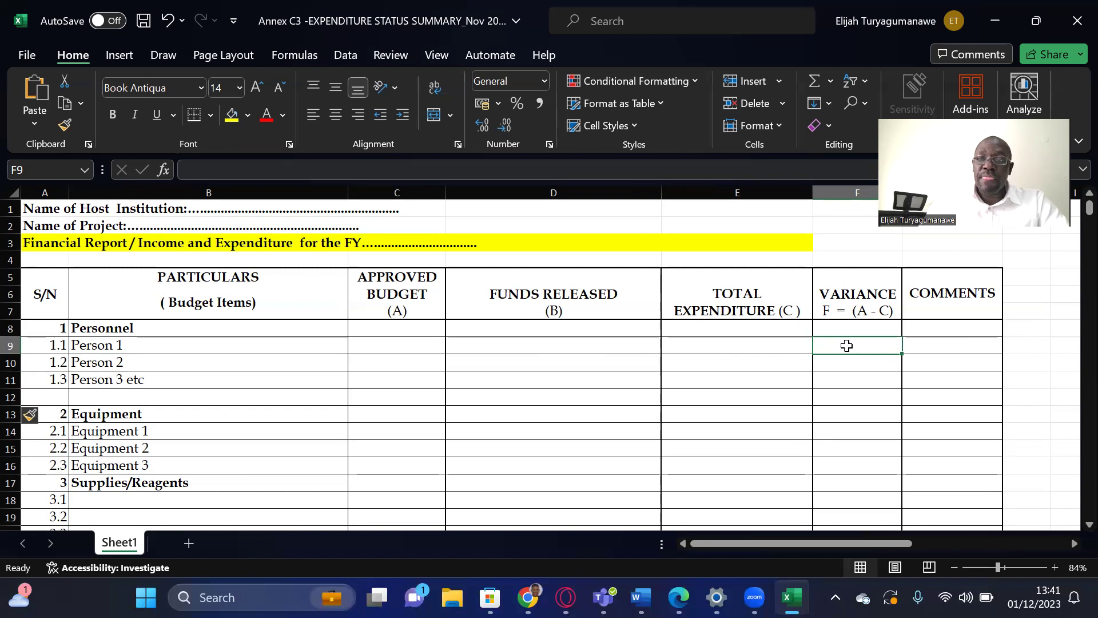
left_click(961, 343)
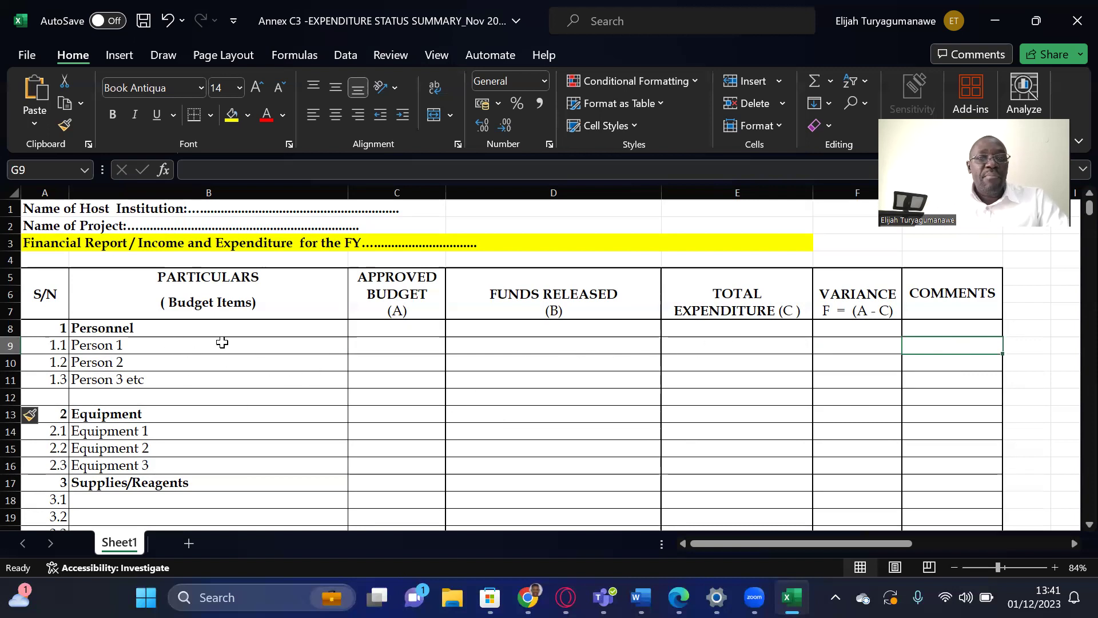
left_click(403, 346)
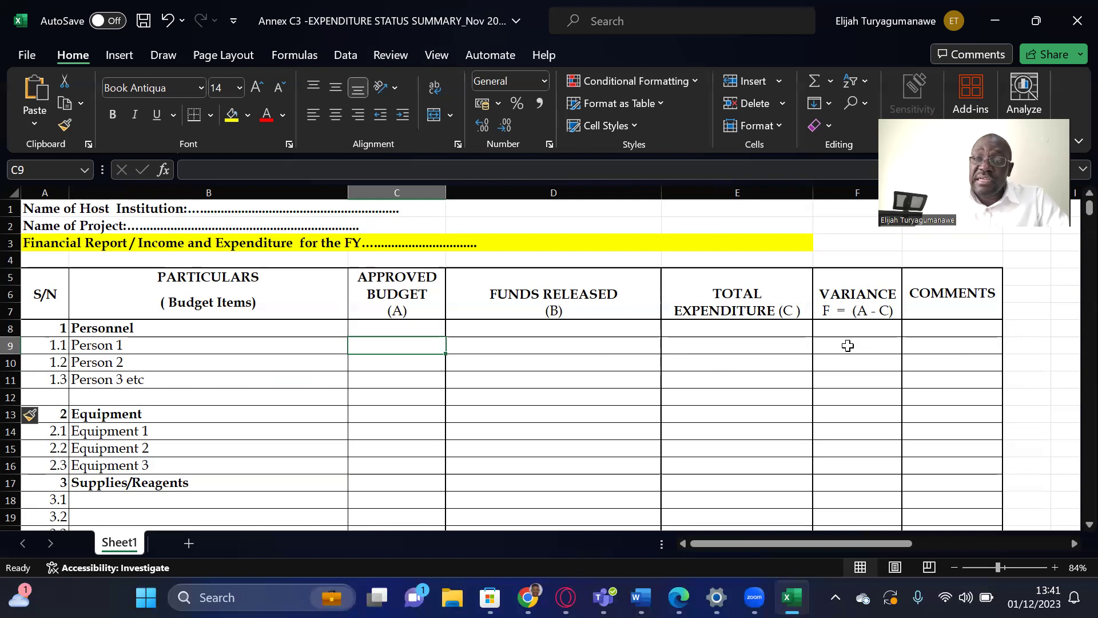
left_click(944, 344)
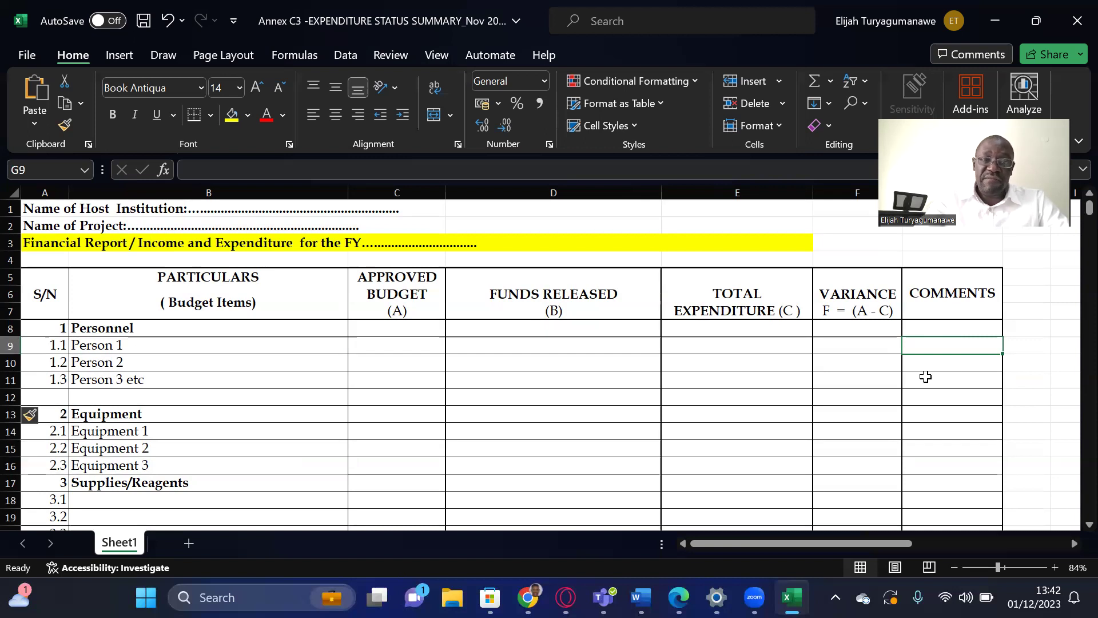
scroll(925, 376, "down", 4)
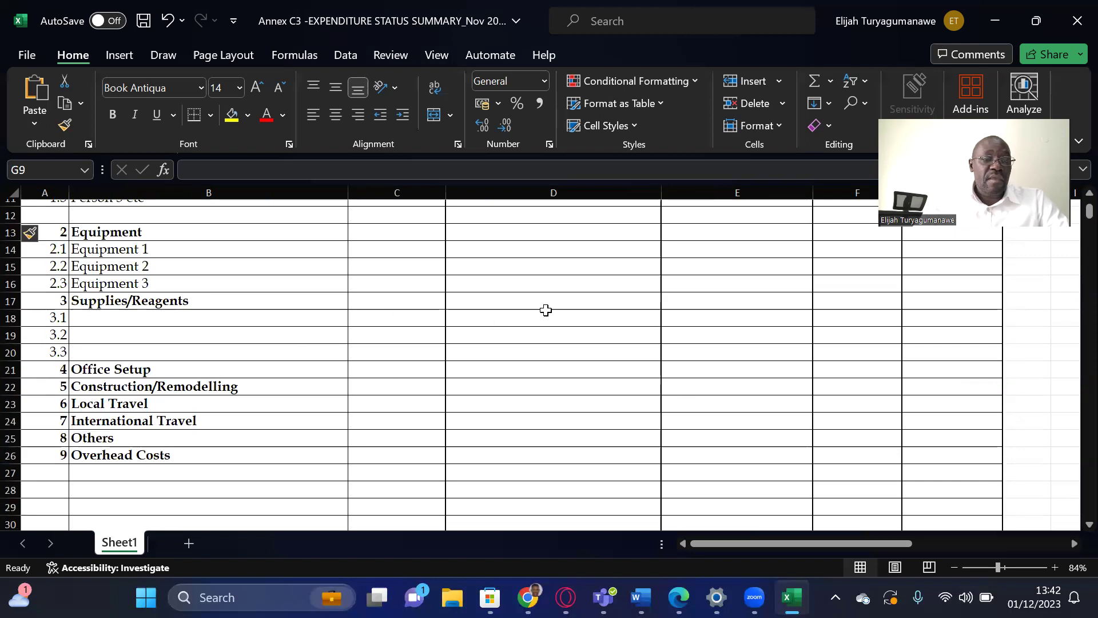
scroll(546, 310, "up", 2)
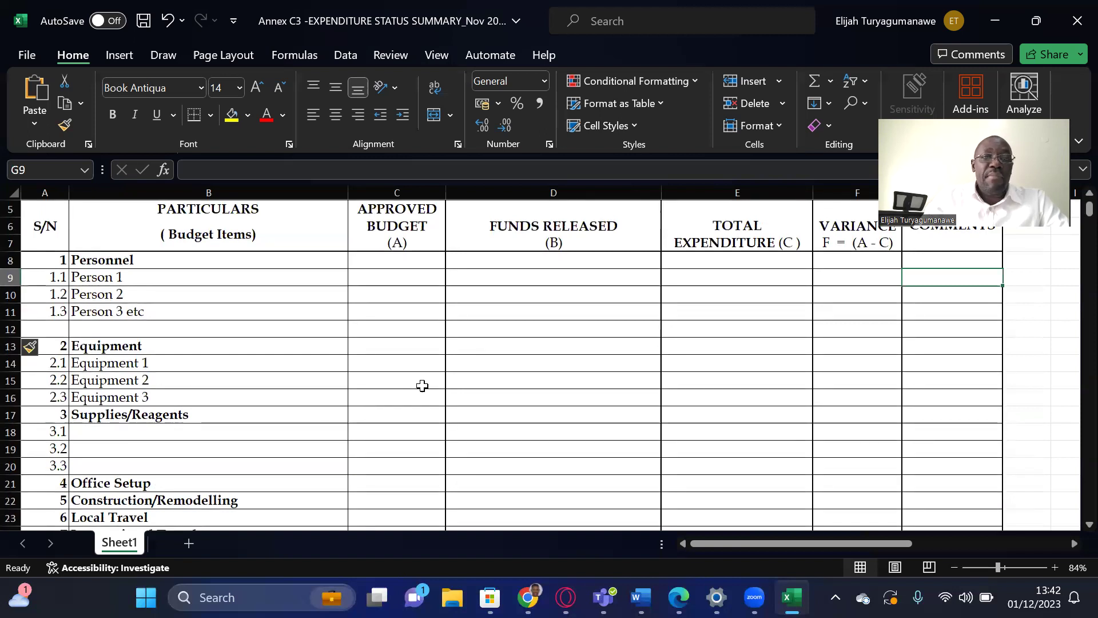
left_click(367, 260)
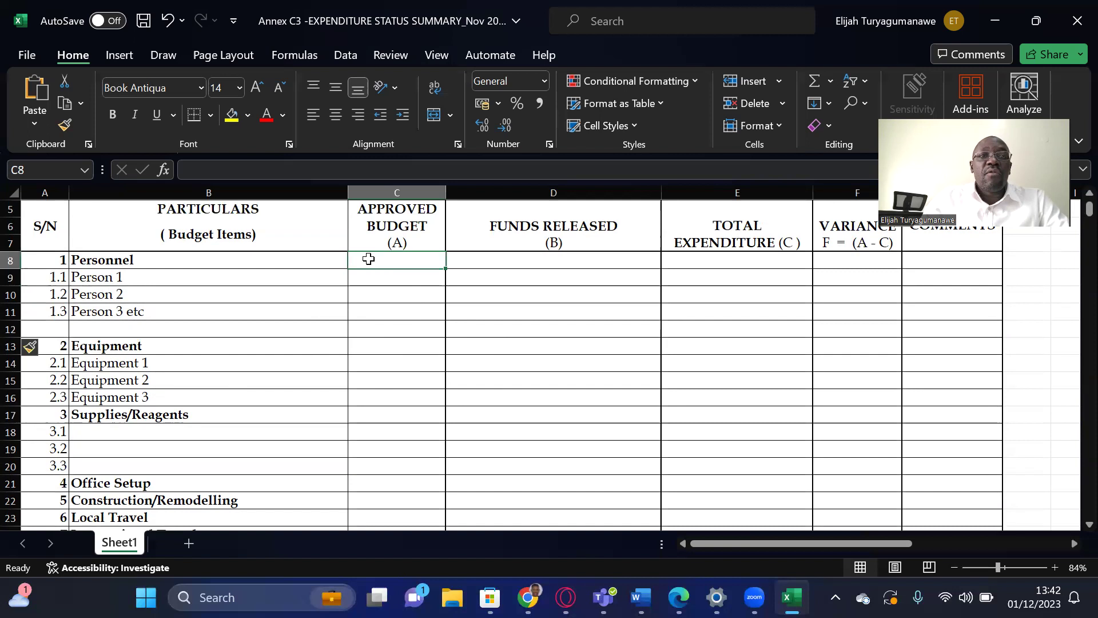
left_click(434, 55)
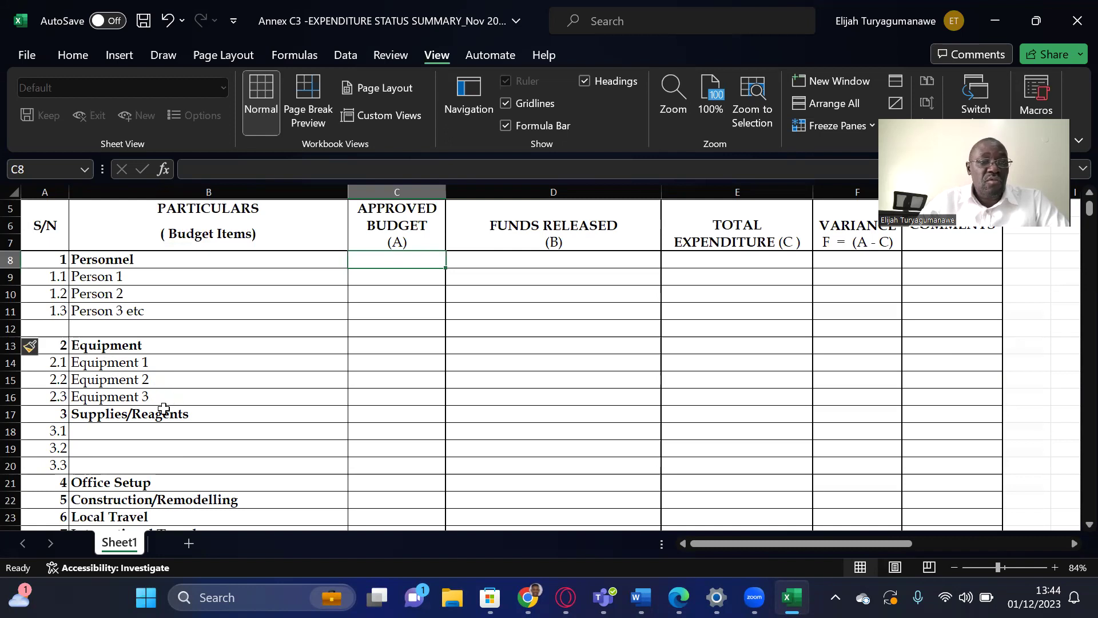
Insert a blank row above the Supplies/Reagents heading to separate it from the Equipment items.
left_click(12, 413)
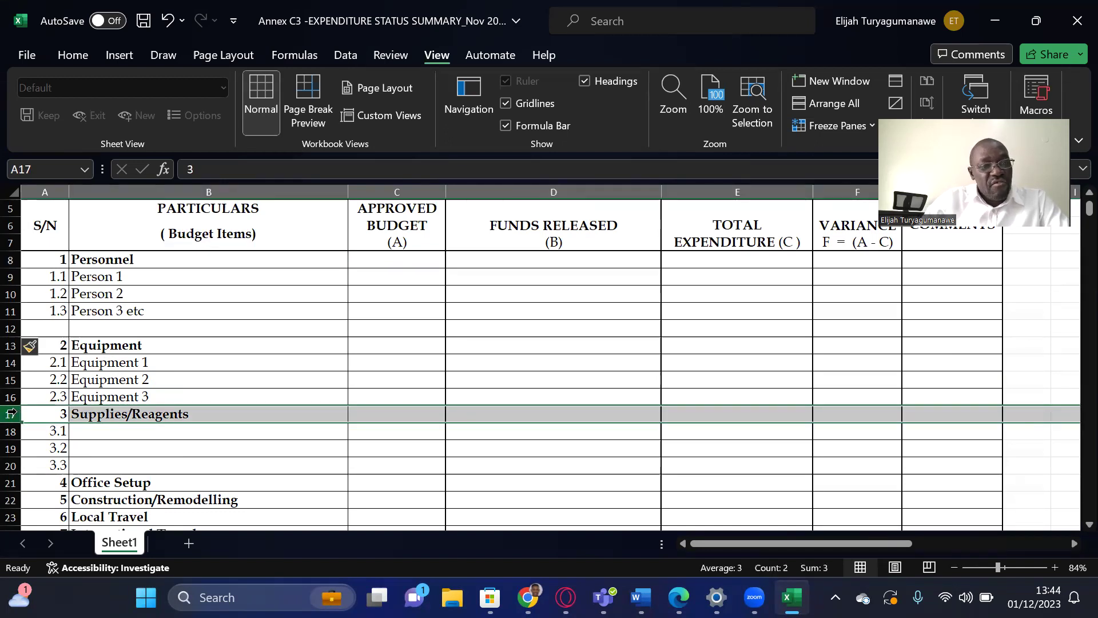
right_click(12, 413)
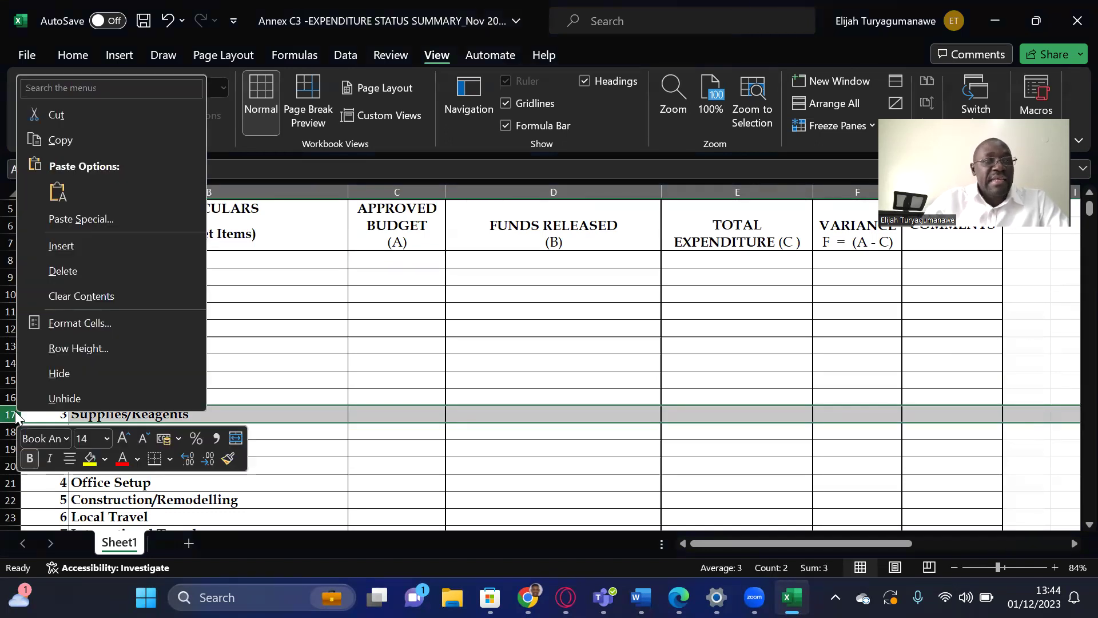
left_click(89, 248)
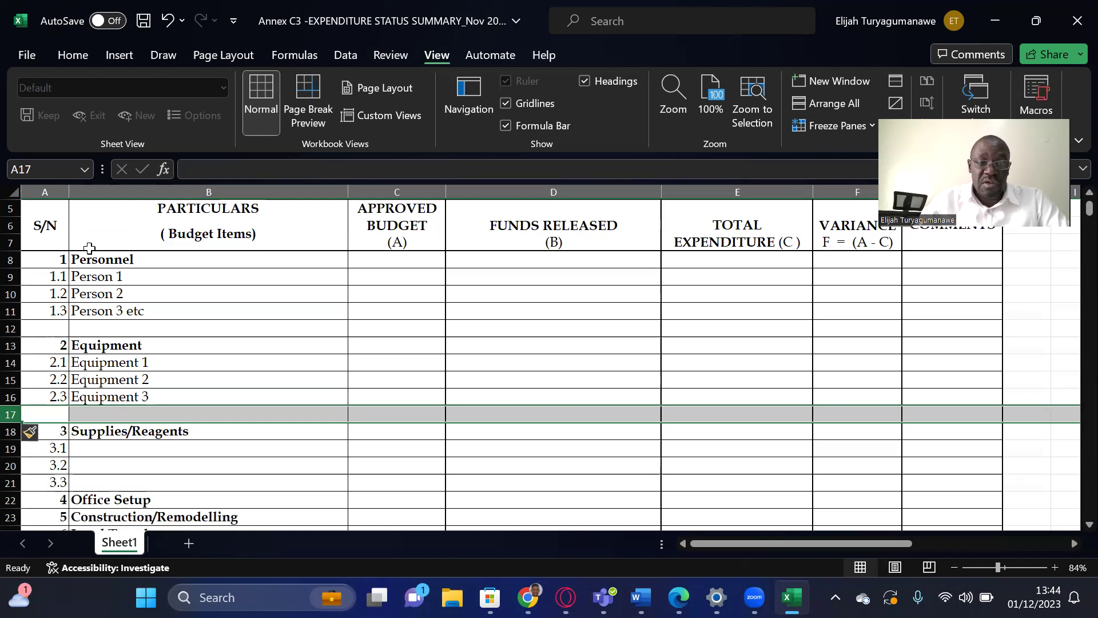
Review the budget categories down to Overhead Costs and return to the approved budget cell of the Personnel heading.
left_click(265, 469)
scroll(266, 469, "down", 3)
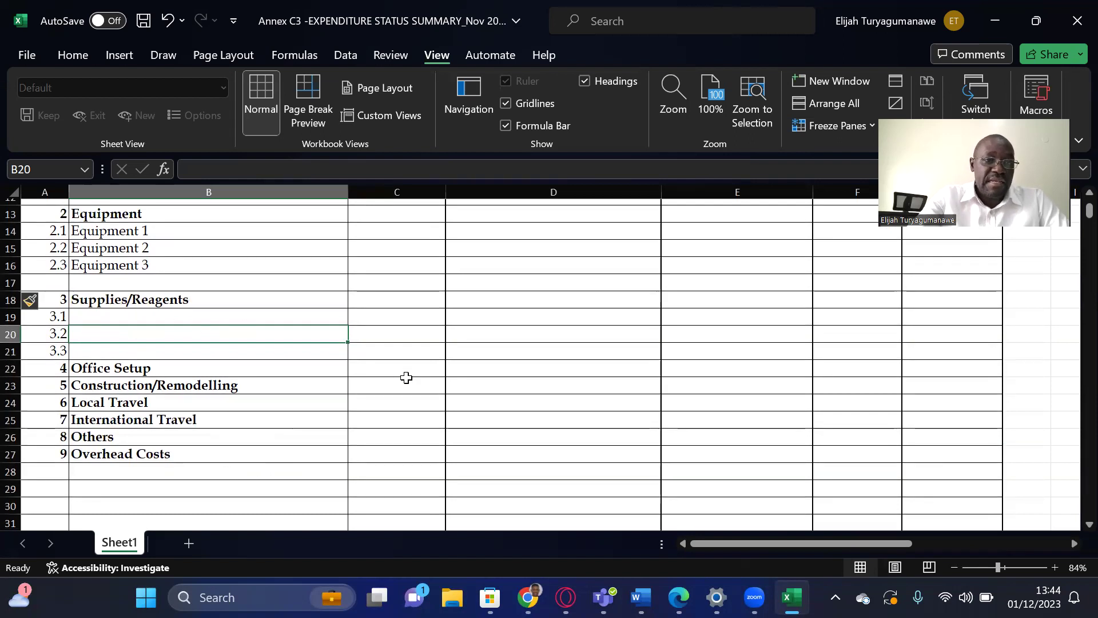
scroll(407, 377, "up", 2)
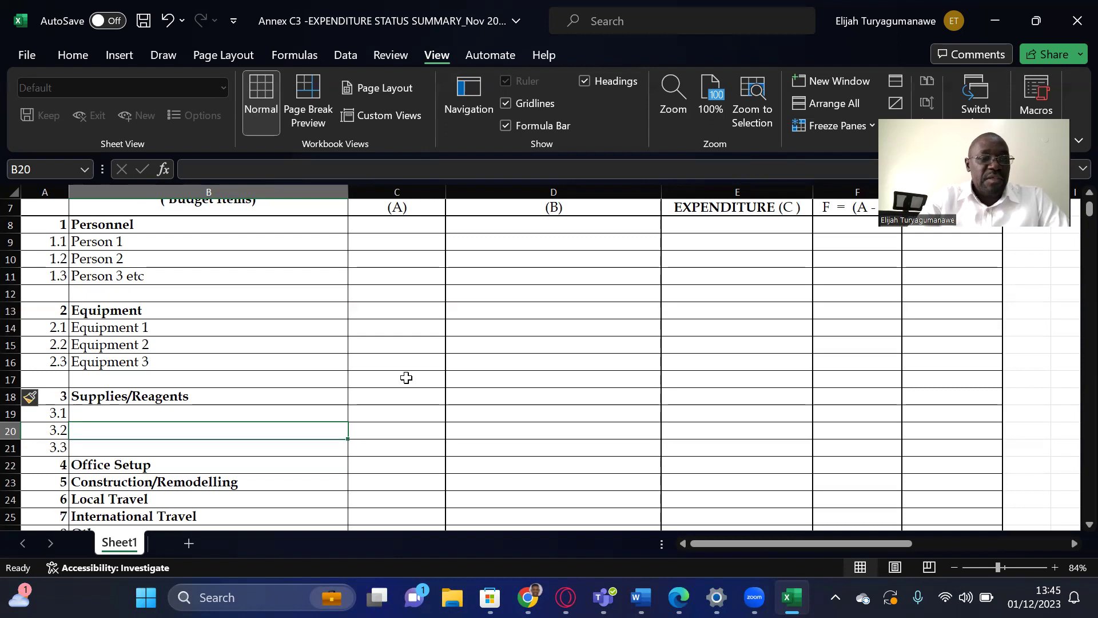
scroll(406, 378, "down", 2)
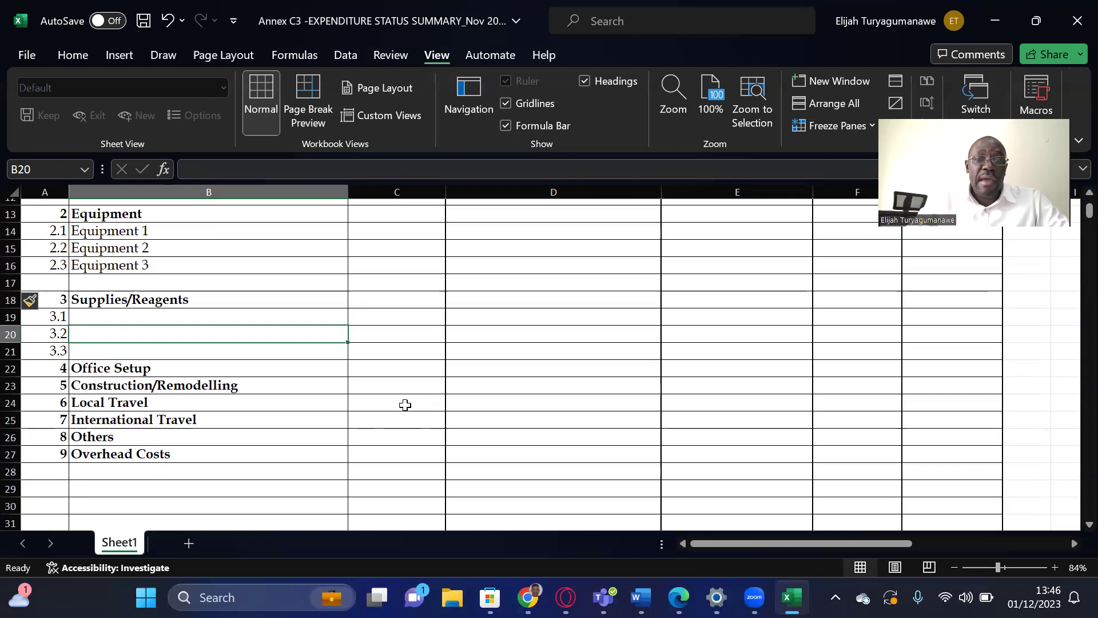
left_click(404, 401)
key("Up")
key("Up")
key("Up")
key("Up")
key("Up")
key("Up")
key("Up")
key("Up")
key("Up")
key("Up")
key("Up")
key("Up")
key("Up")
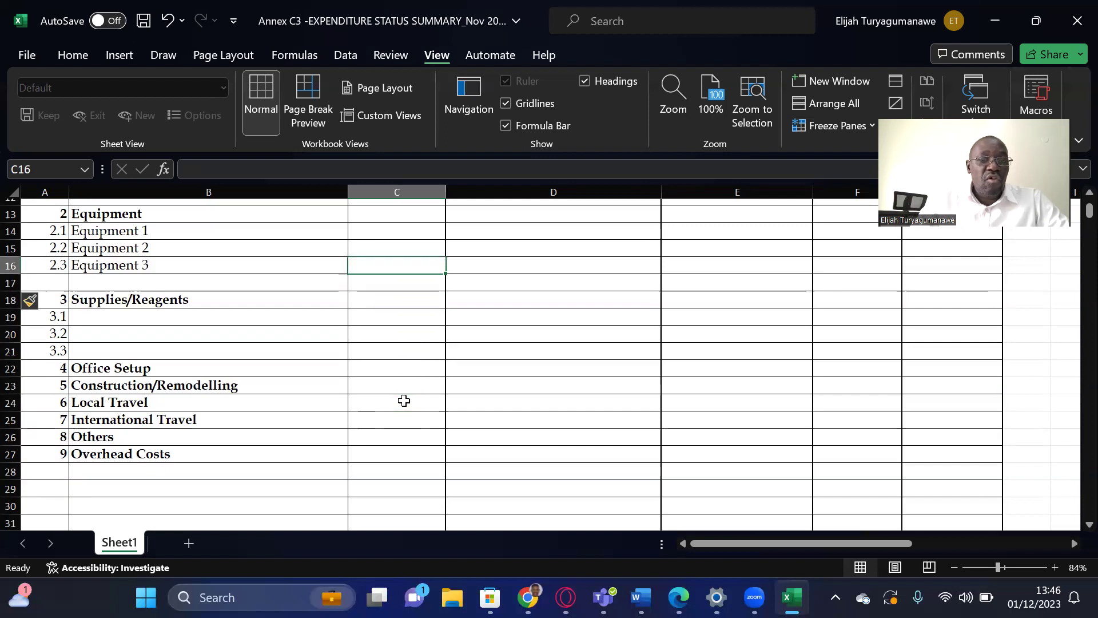
key("Up")
key("Up")
key("Up")
key("Up")
key("Up")
key("Up")
key("Up")
key("Up")
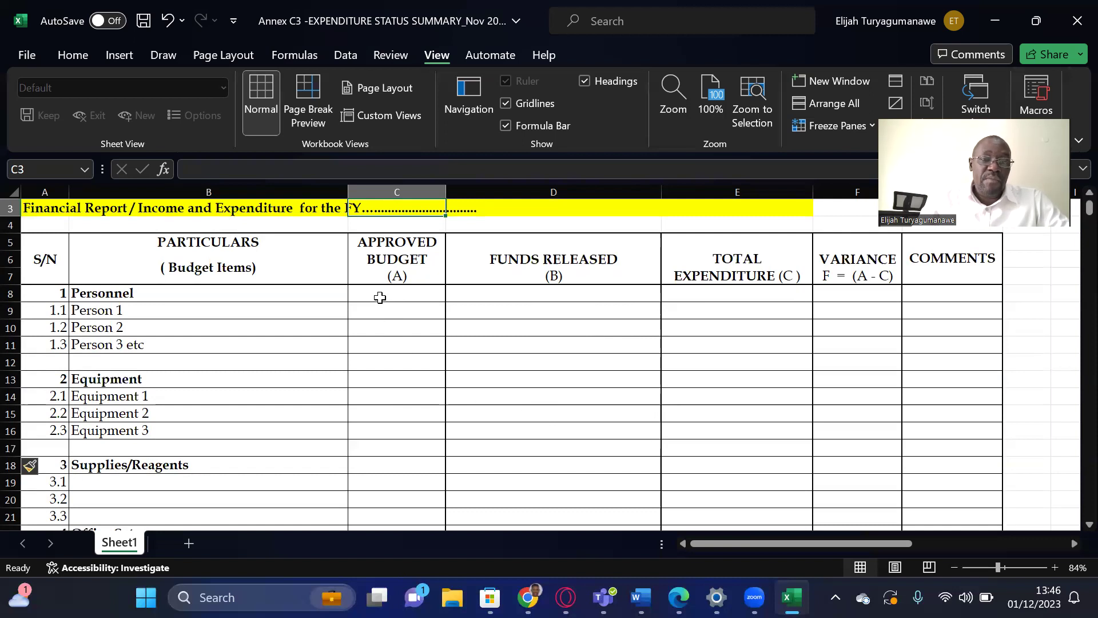
left_click(379, 297)
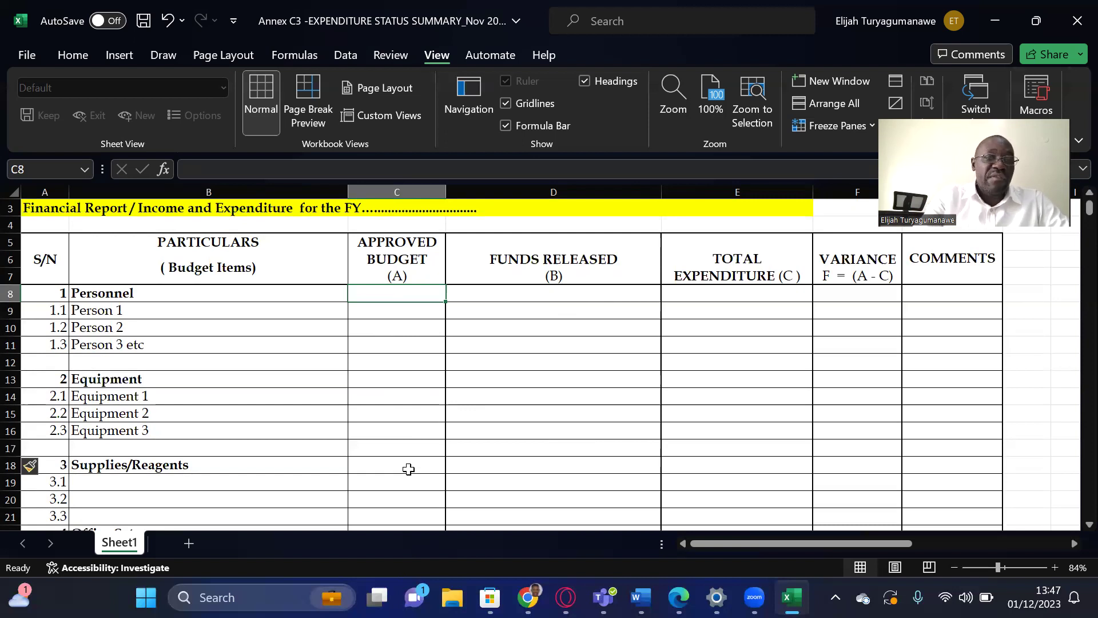
Insert a blank row between the Others and Overhead Costs headings.
scroll(409, 469, "down", 3)
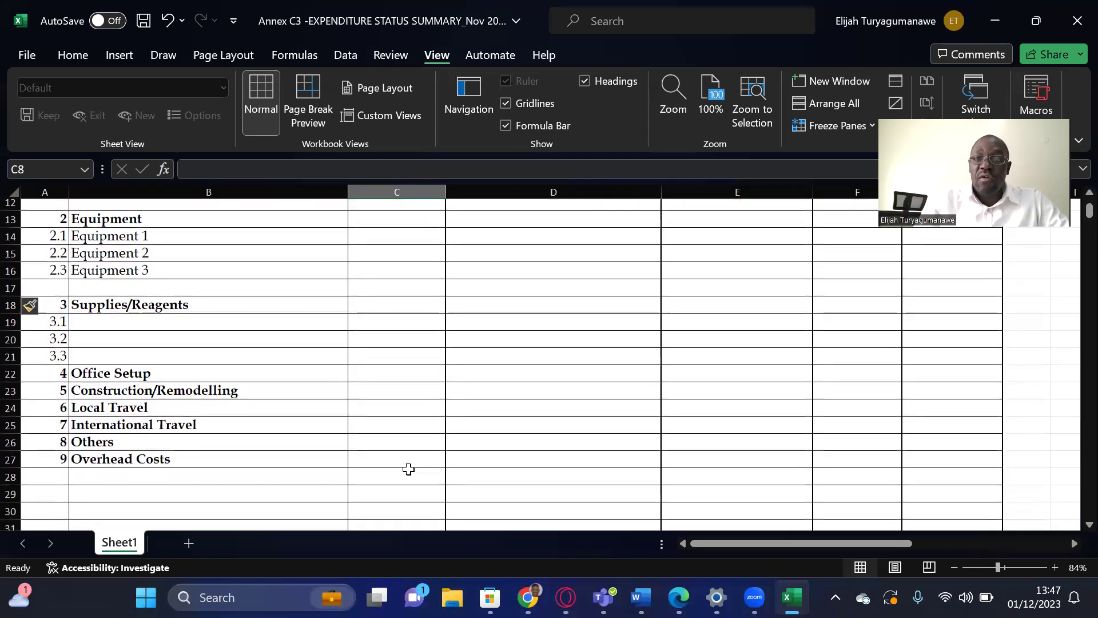
scroll(408, 469, "down", 2)
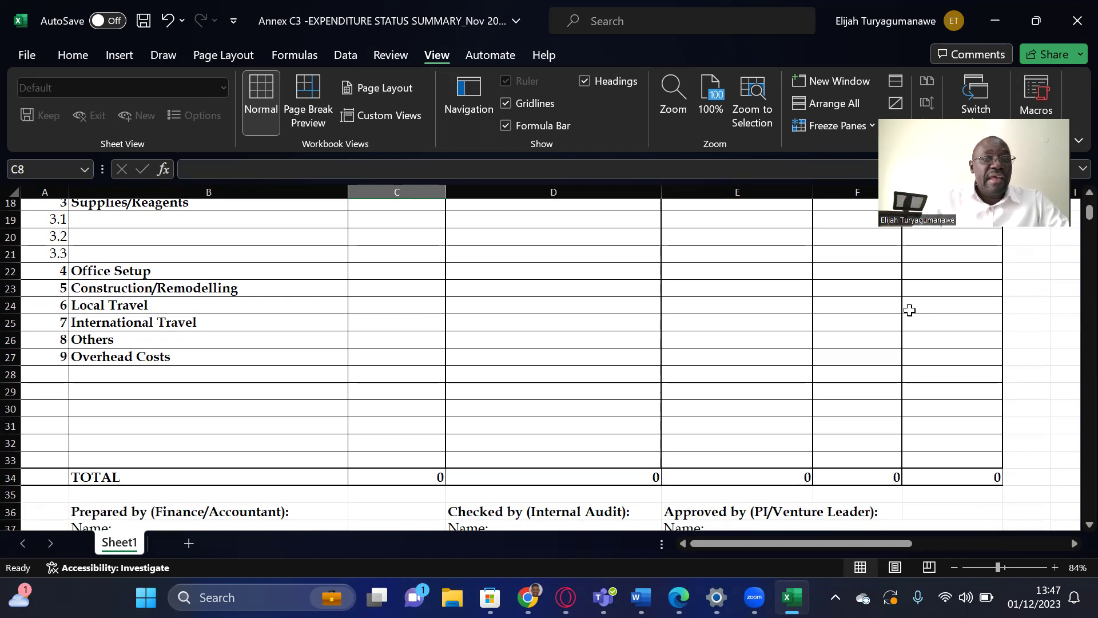
left_click(123, 337)
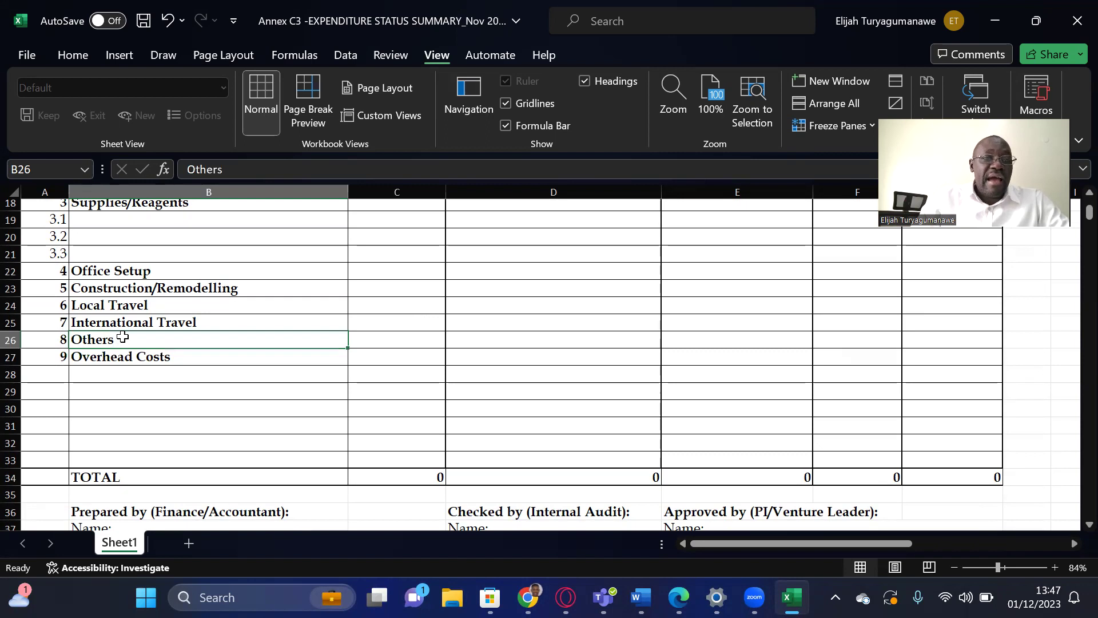
left_click(11, 356)
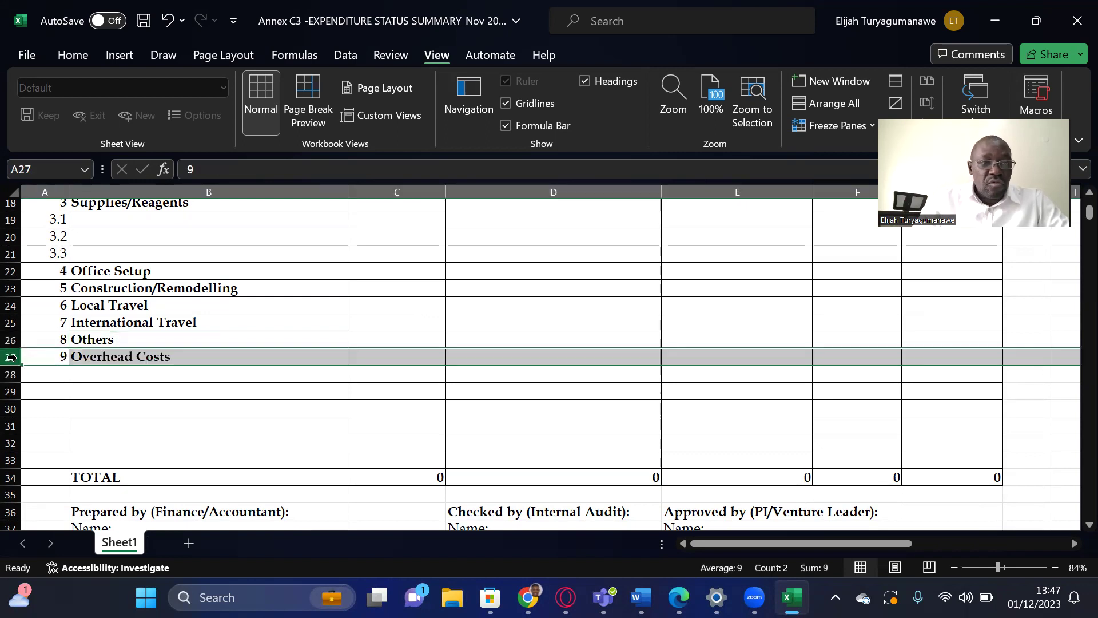
right_click(10, 357)
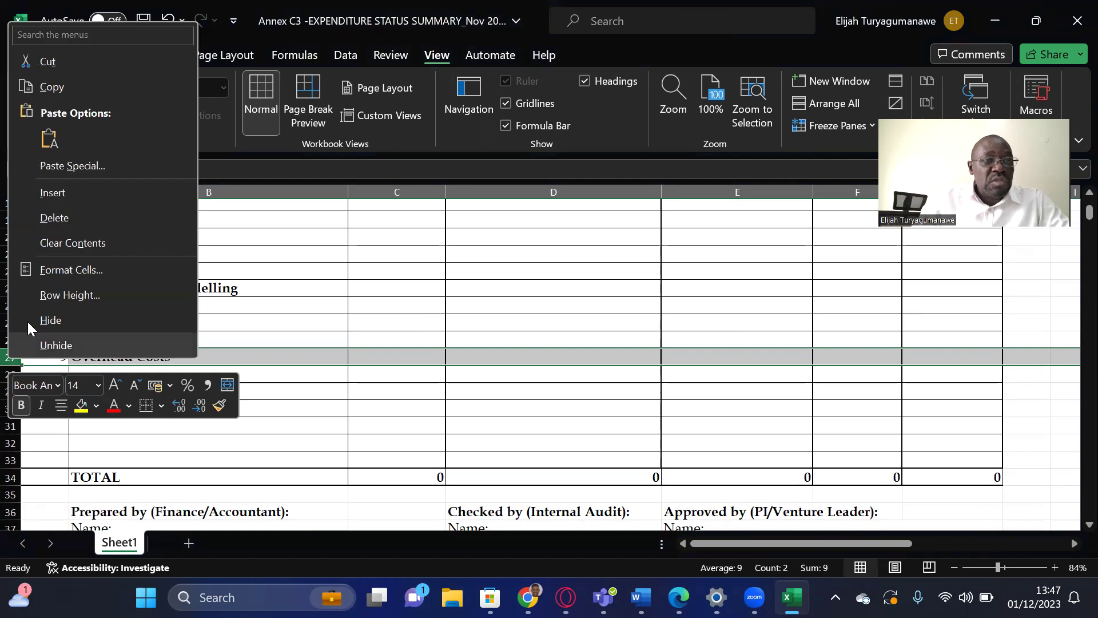
left_click(65, 196)
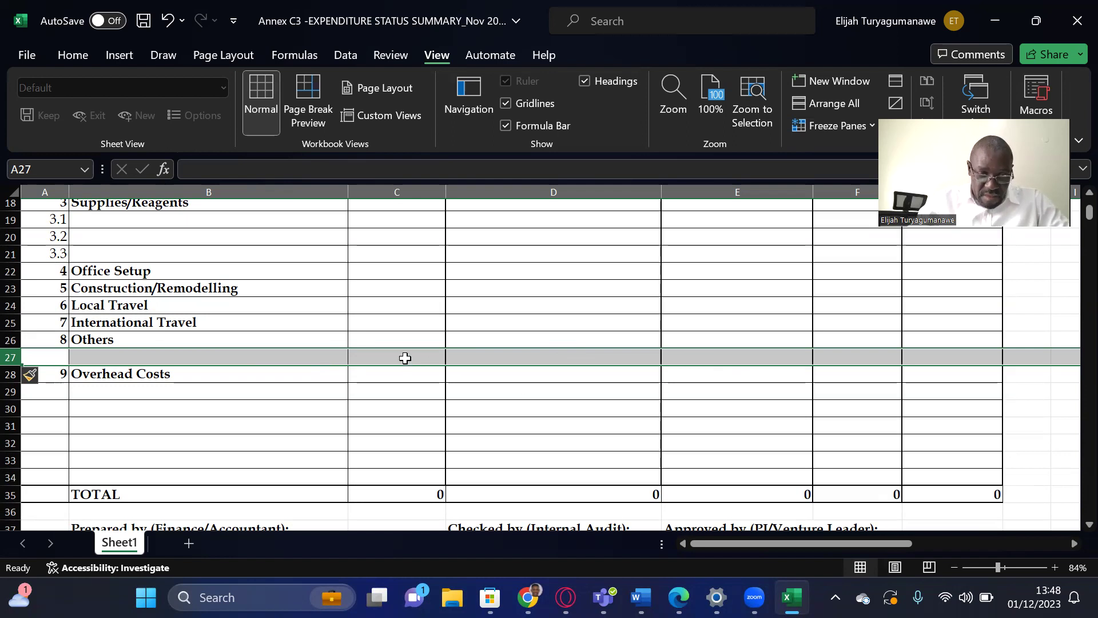
left_click(405, 358)
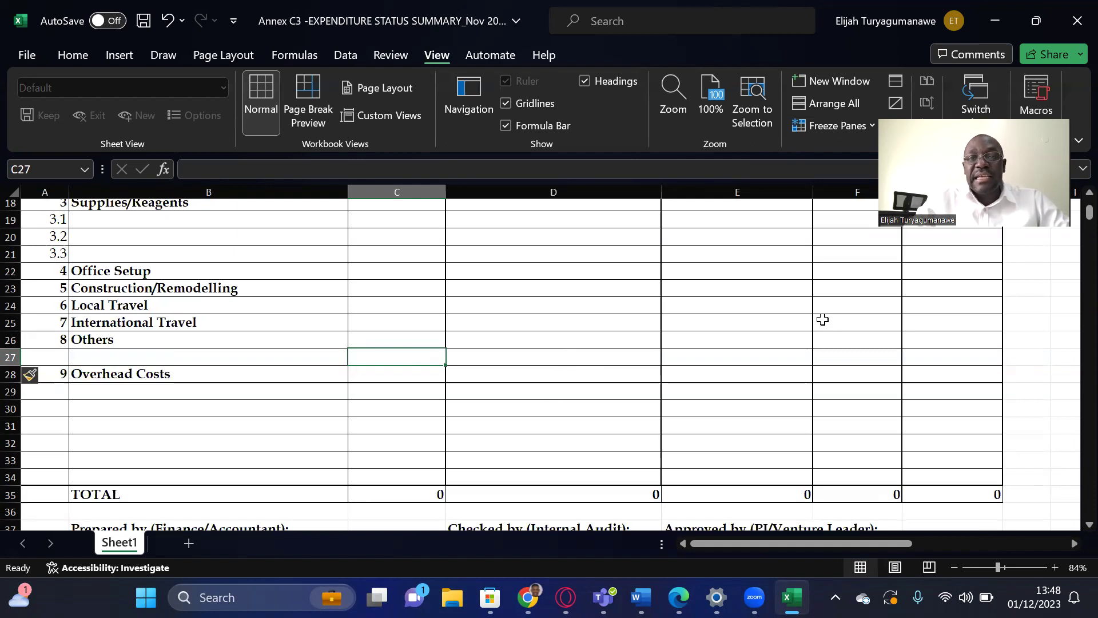
scroll(822, 319, "up", 5)
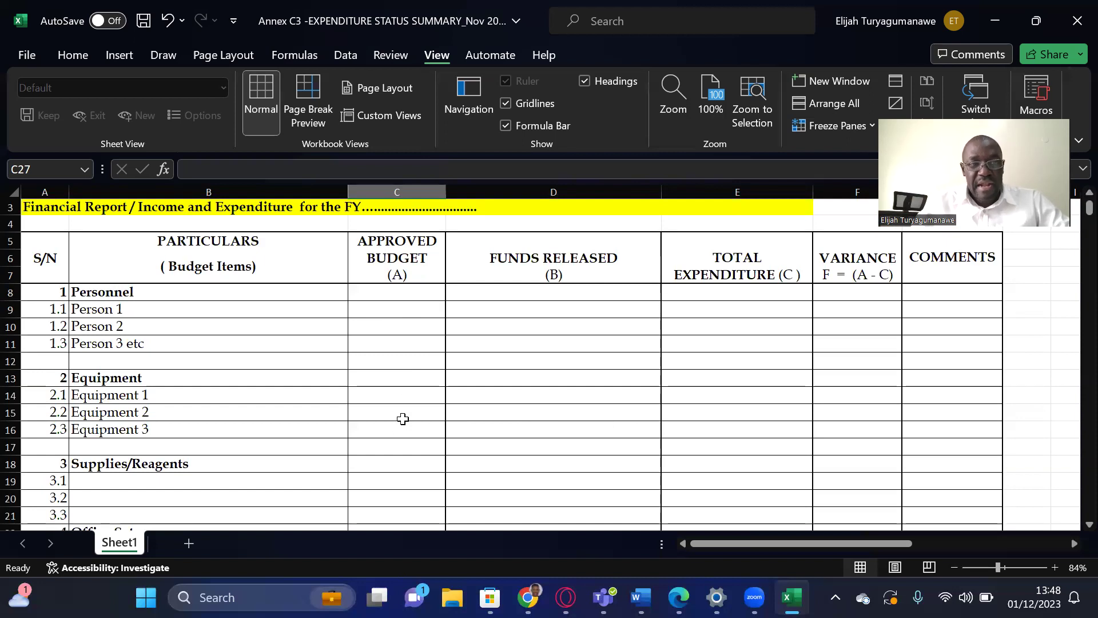
Examine the budget categories, the TOTAL row formulas for approved budget and funds released, and the sign-off block.
scroll(402, 419, "down", 4)
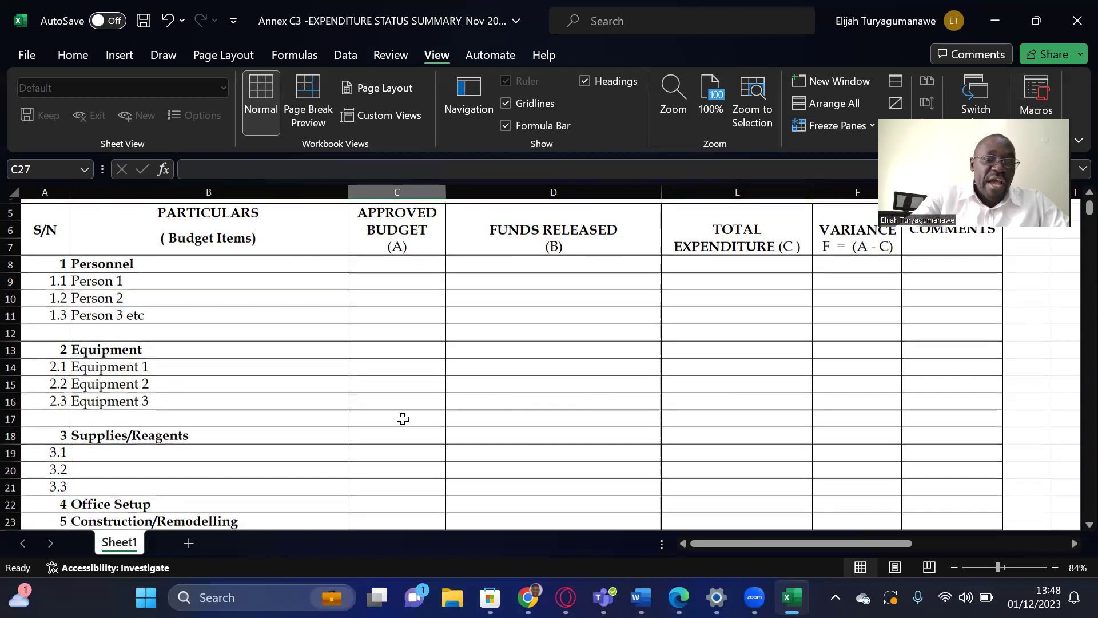
scroll(403, 419, "down", 1)
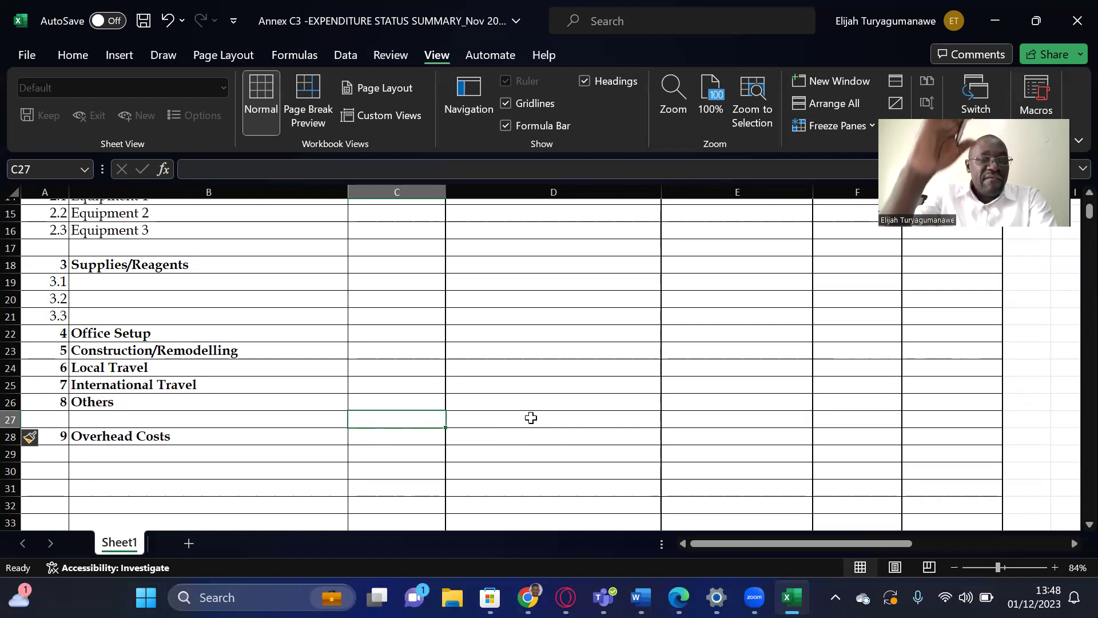
scroll(530, 418, "up", 3)
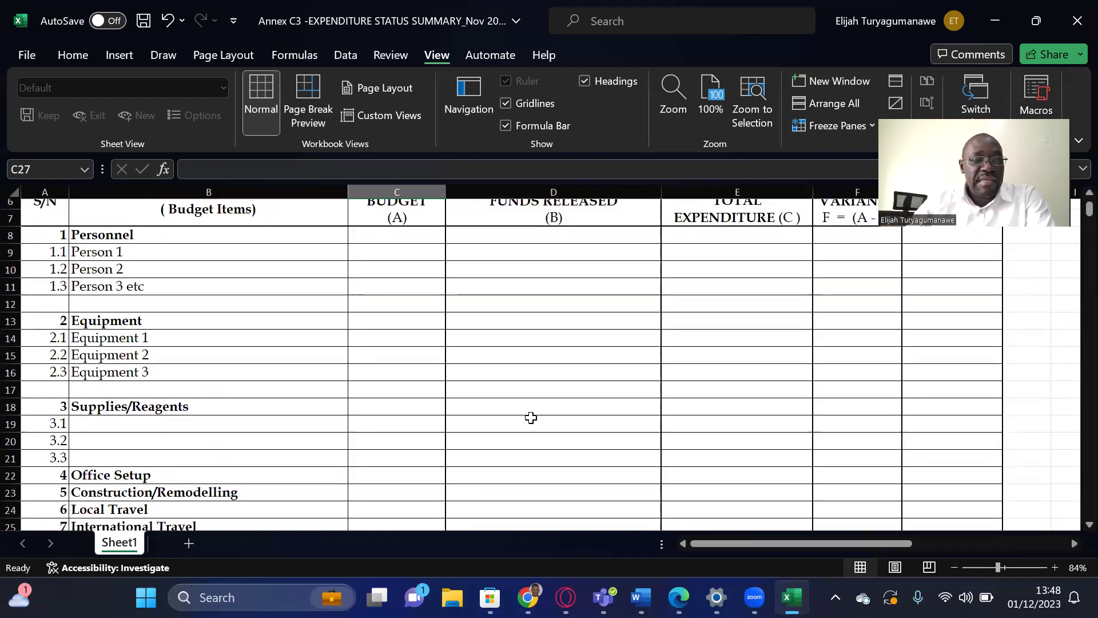
scroll(530, 418, "down", 3)
scroll(531, 418, "down", 1)
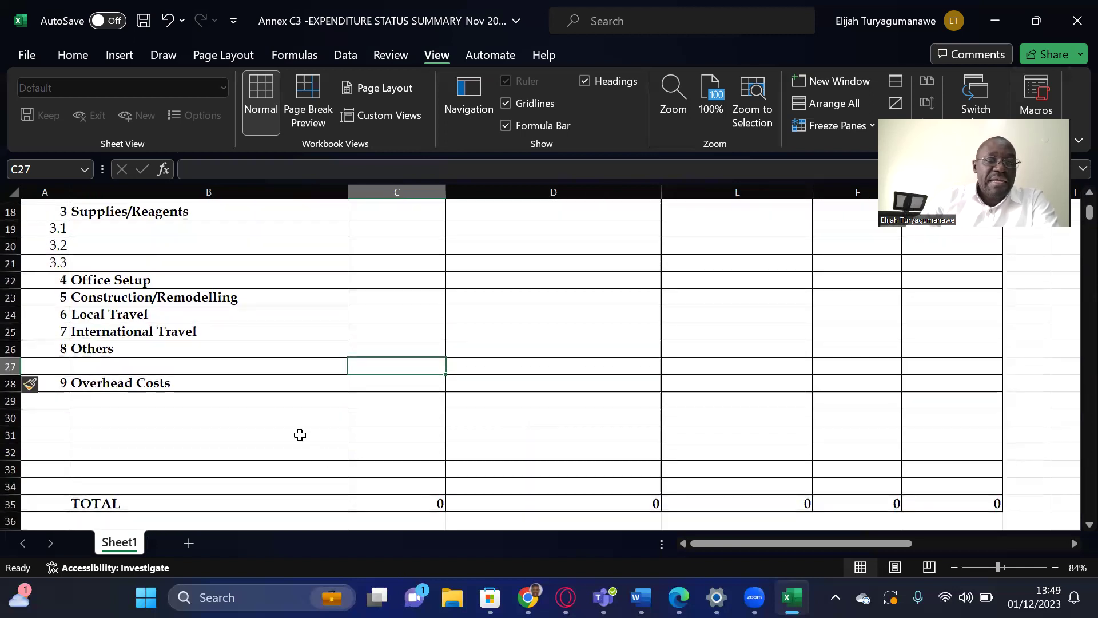
left_click(410, 388)
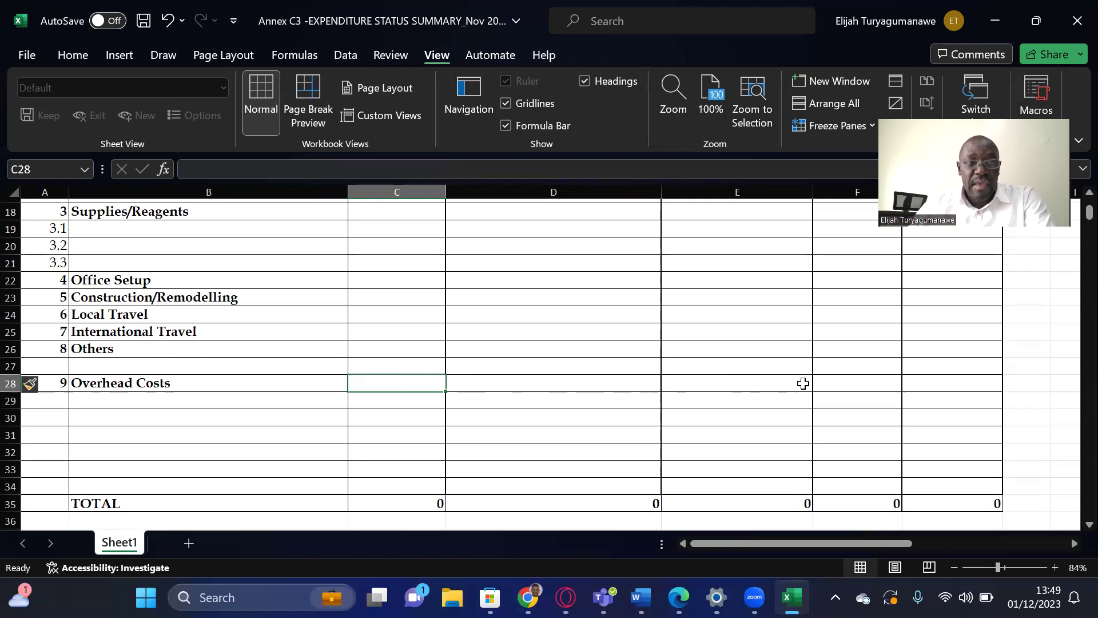
left_click(422, 503)
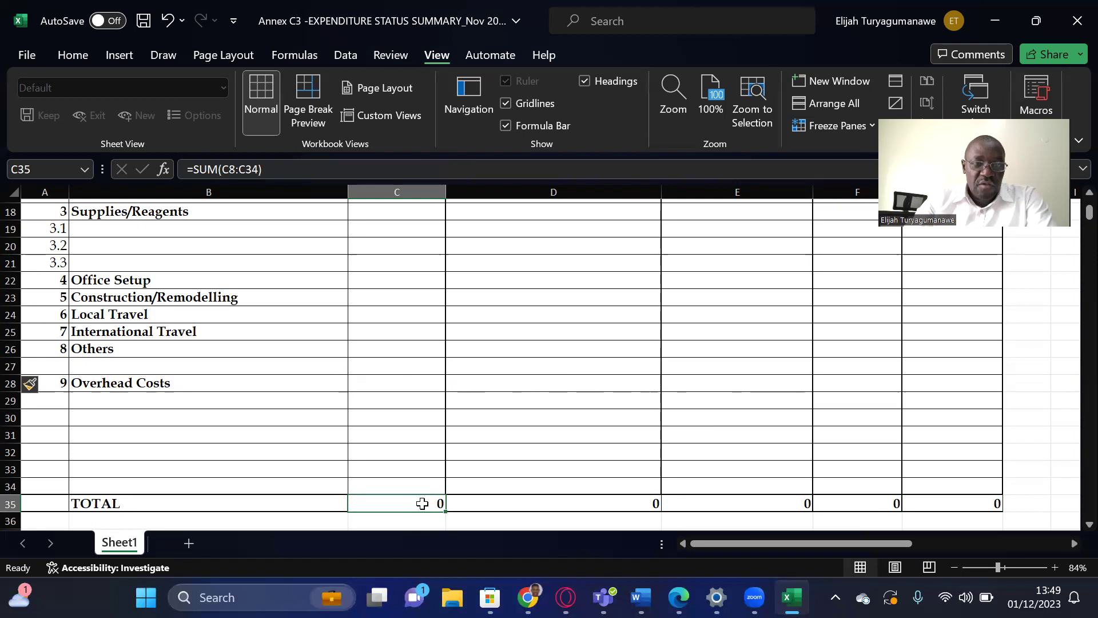
left_click(532, 506)
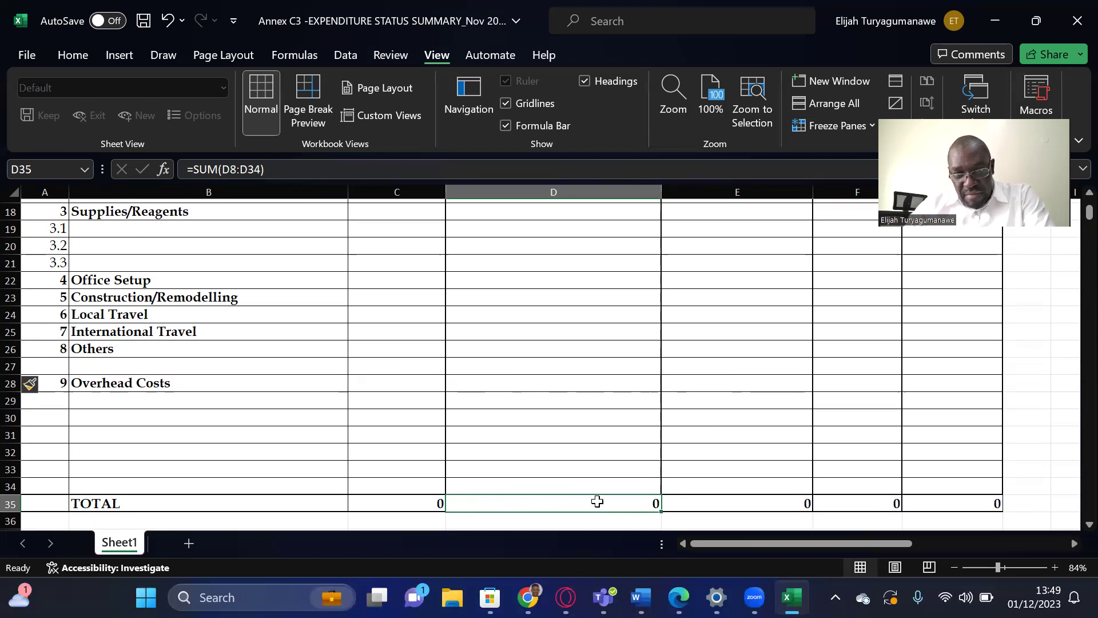
scroll(597, 501, "up", 6)
scroll(597, 501, "down", 1)
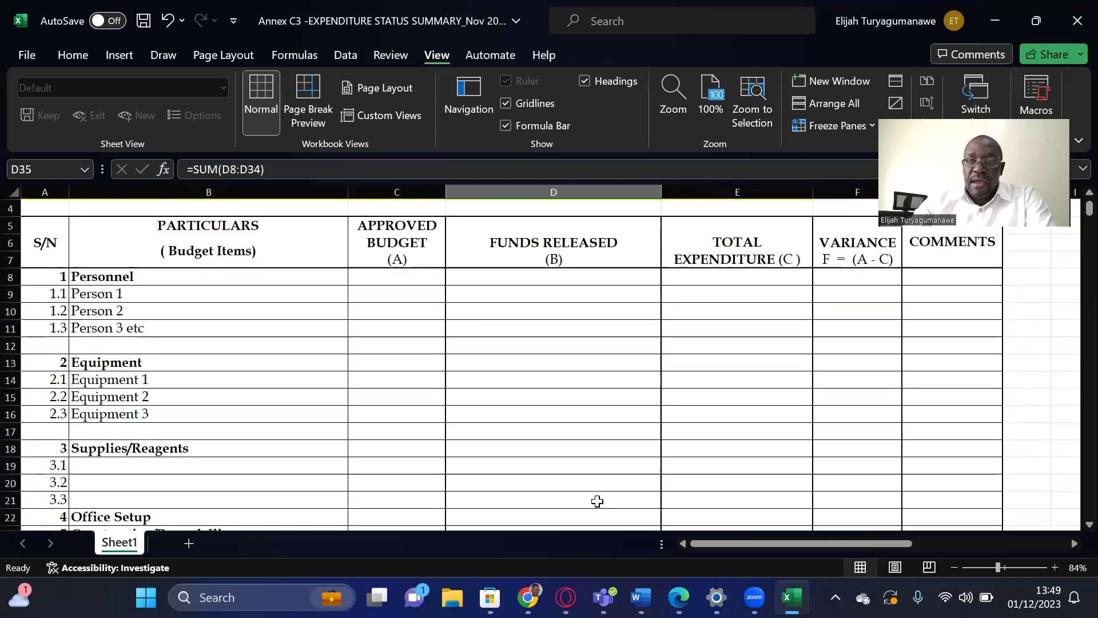
scroll(598, 501, "down", 5)
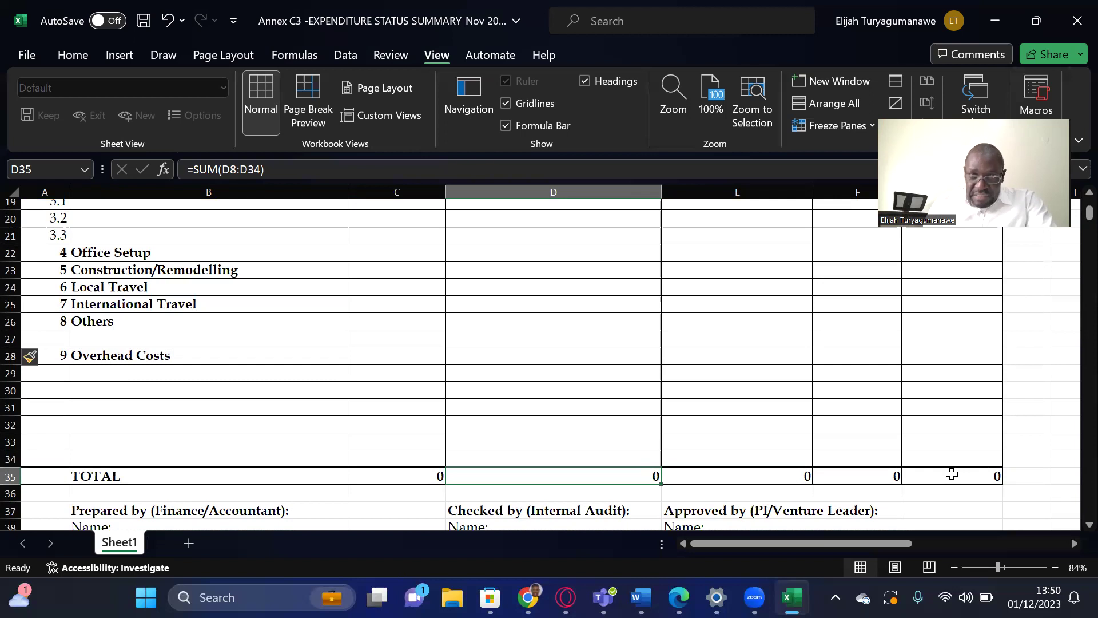
scroll(952, 473, "down", 3)
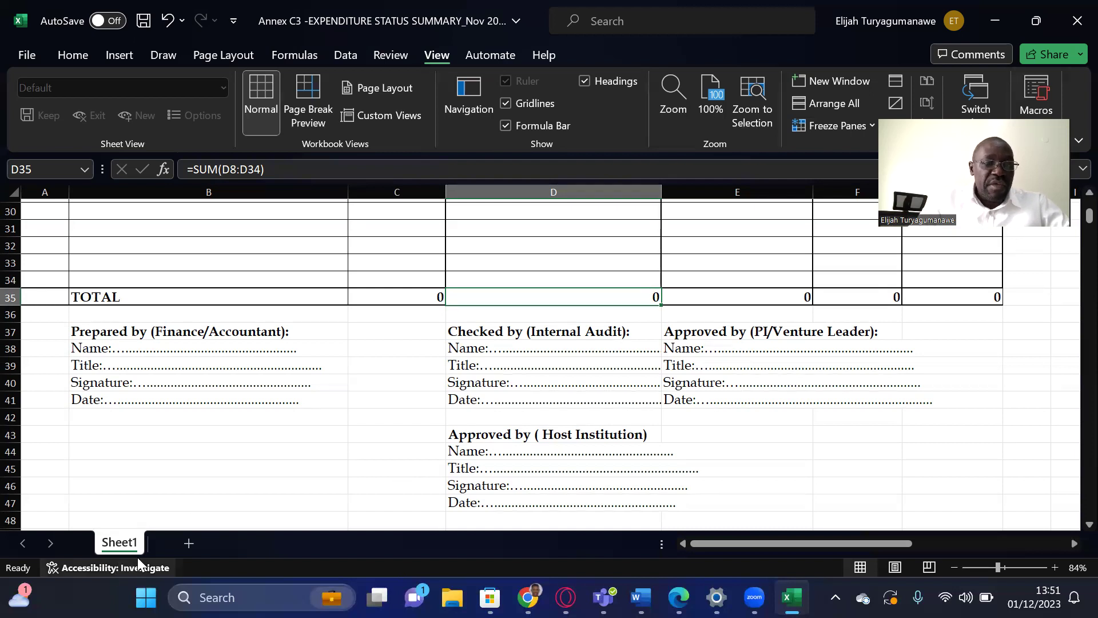
Add three new blank worksheets after Sheet1.
left_click(190, 543)
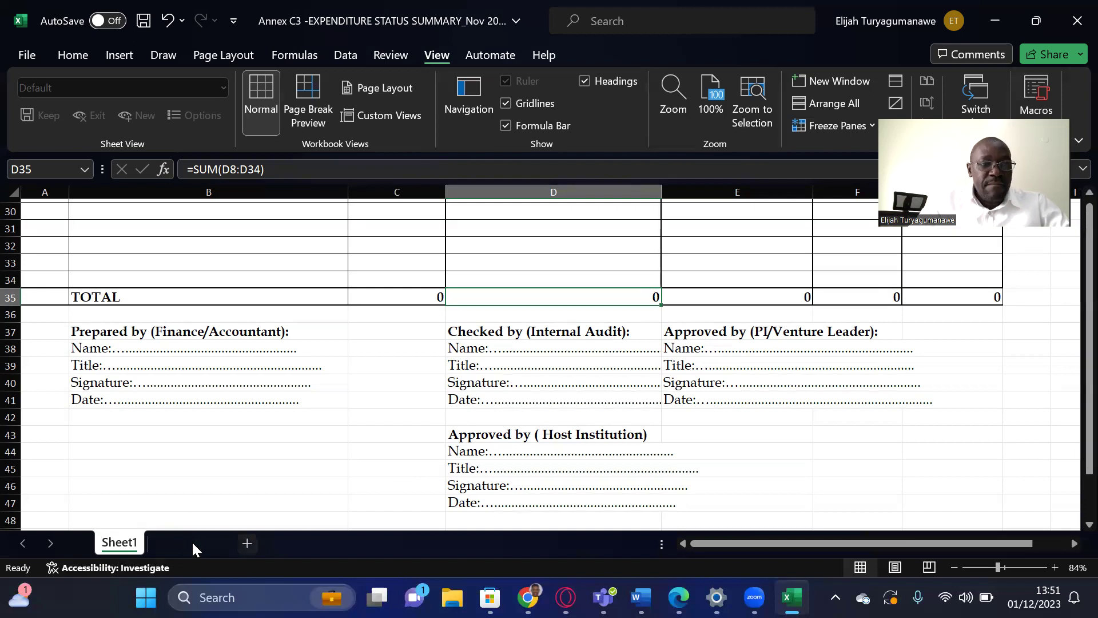
left_click(247, 544)
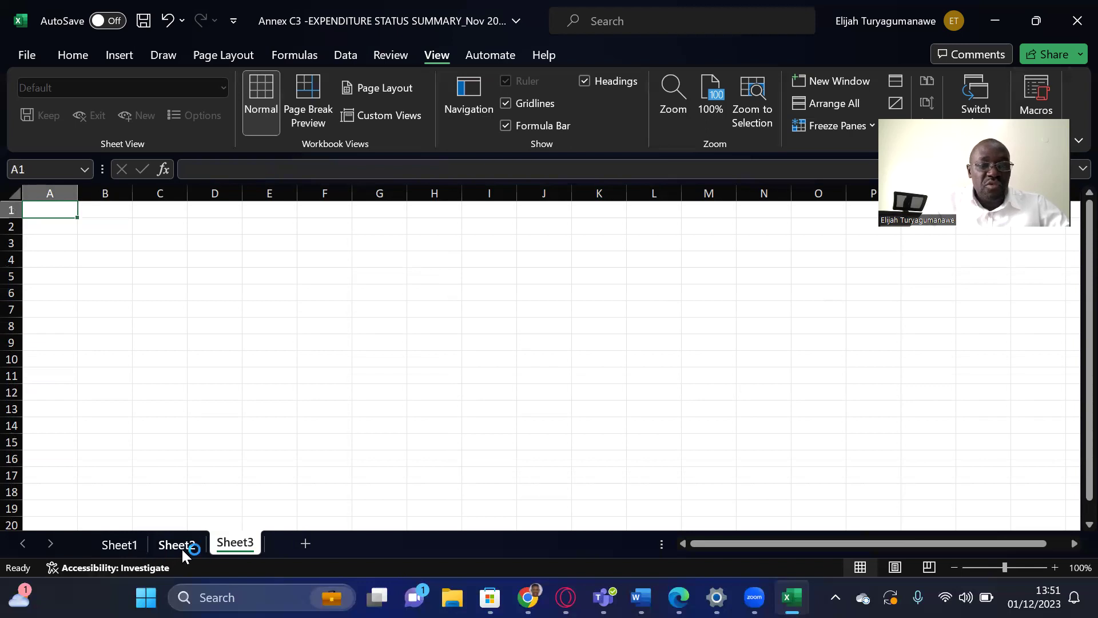
left_click(305, 543)
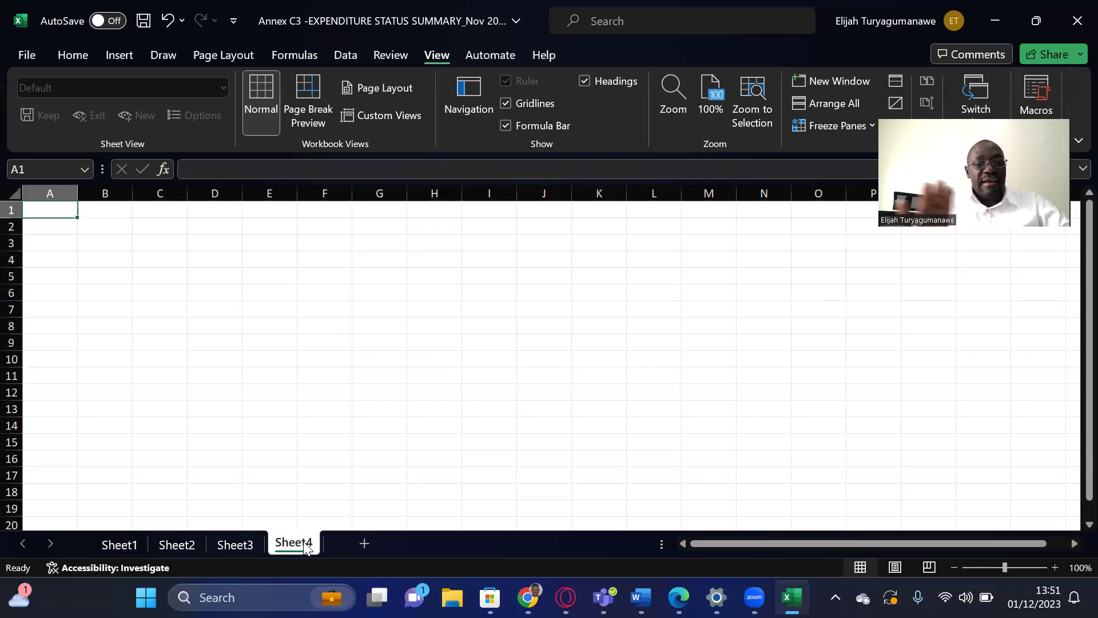
Rename Sheet1 as "fy 202122".
left_click(121, 544)
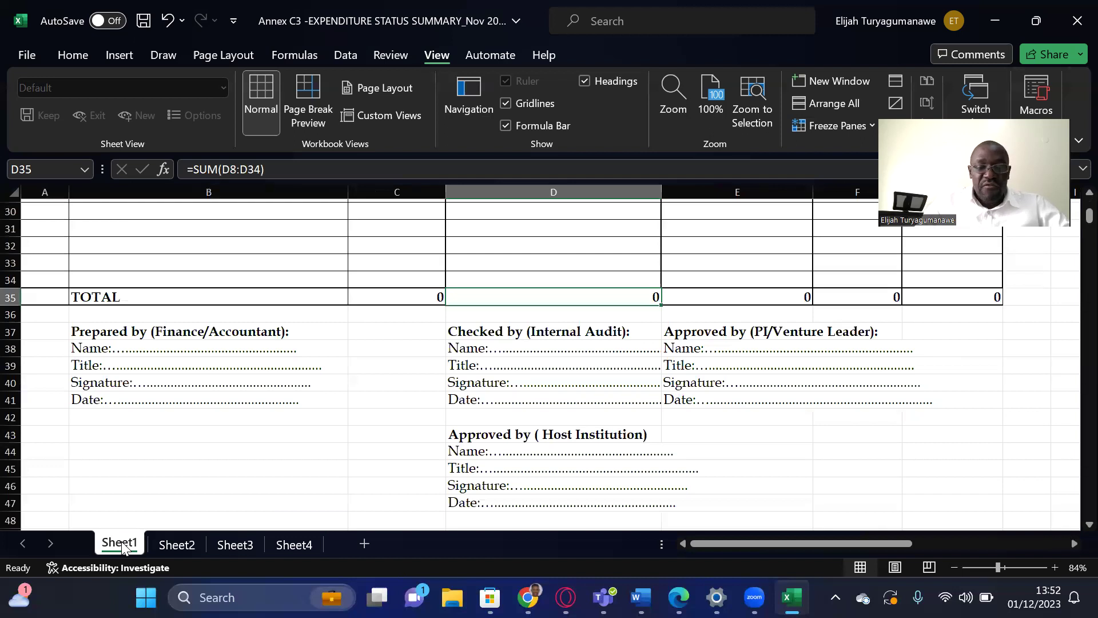
right_click(122, 546)
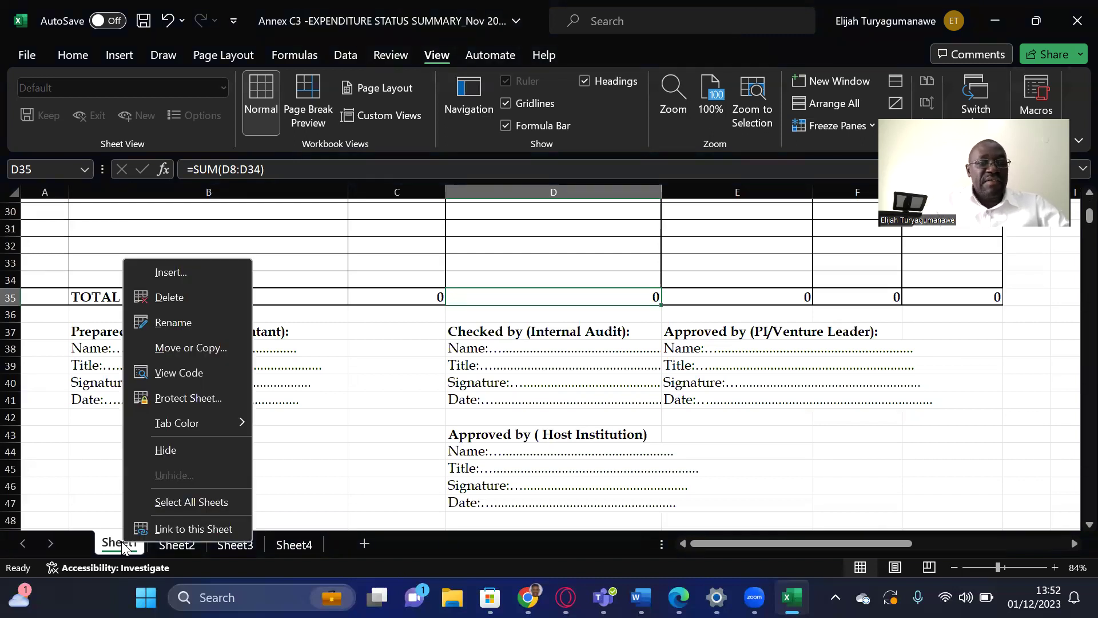
left_click(188, 322)
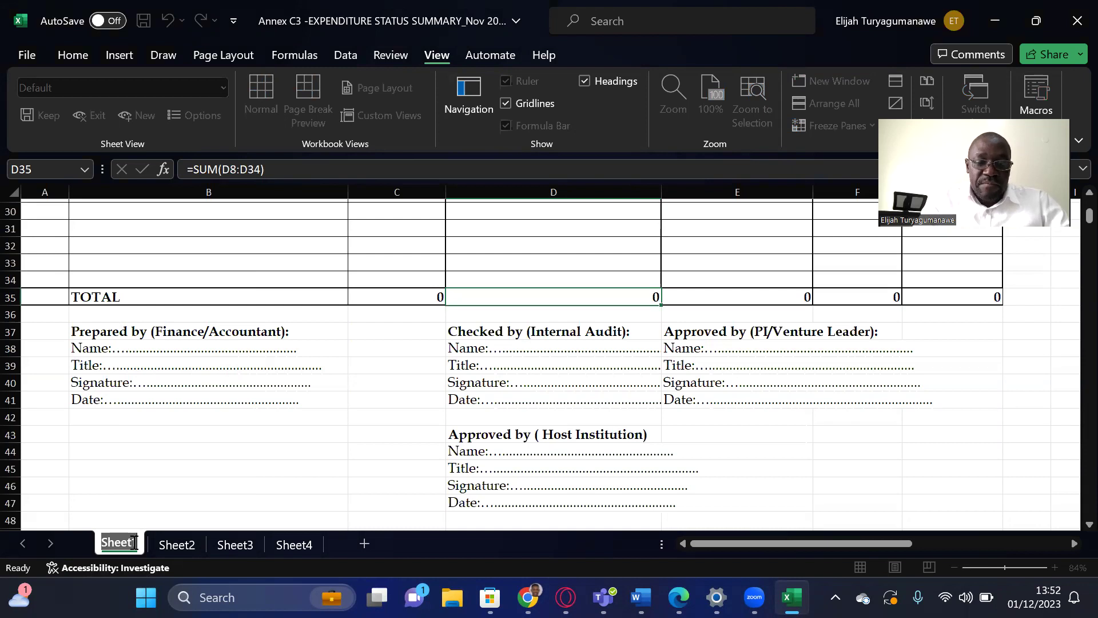
type("fy")
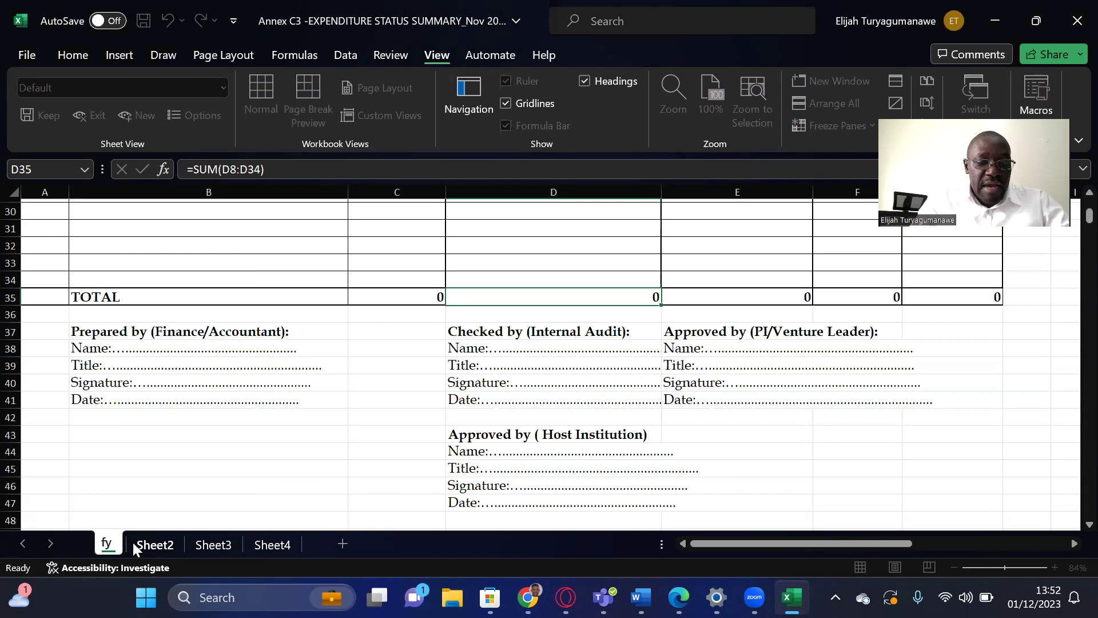
type(" 2021")
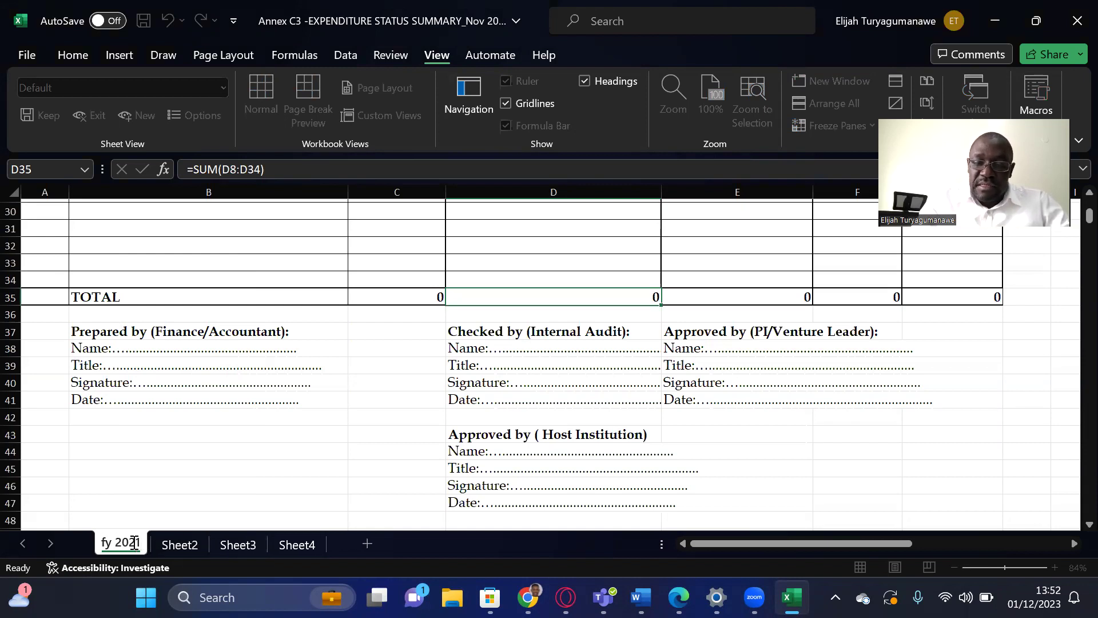
type("22")
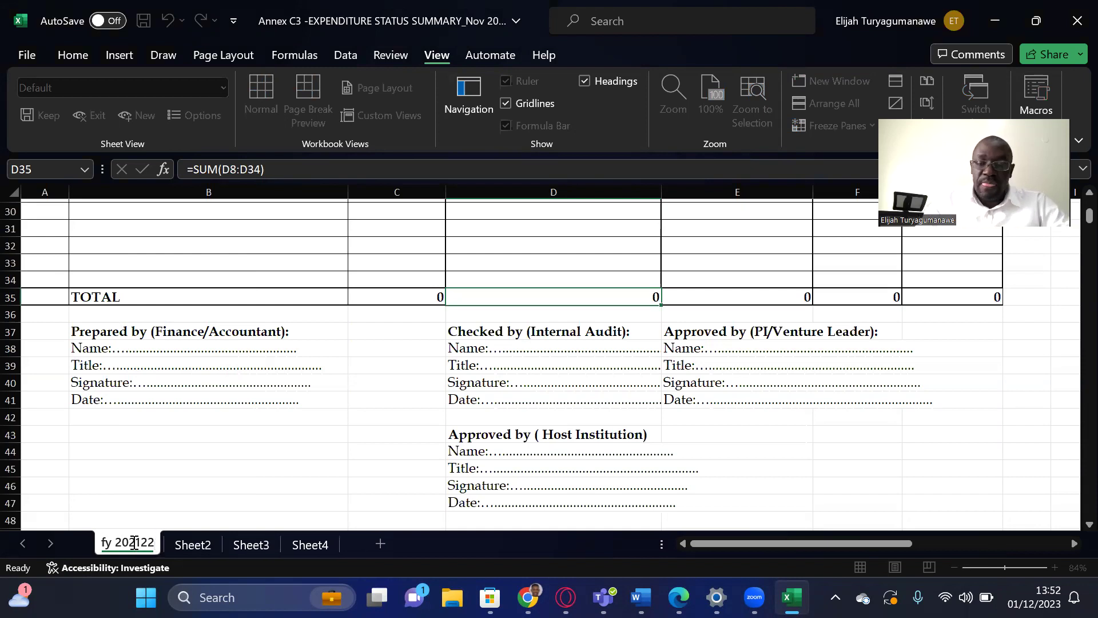
left_click(257, 469)
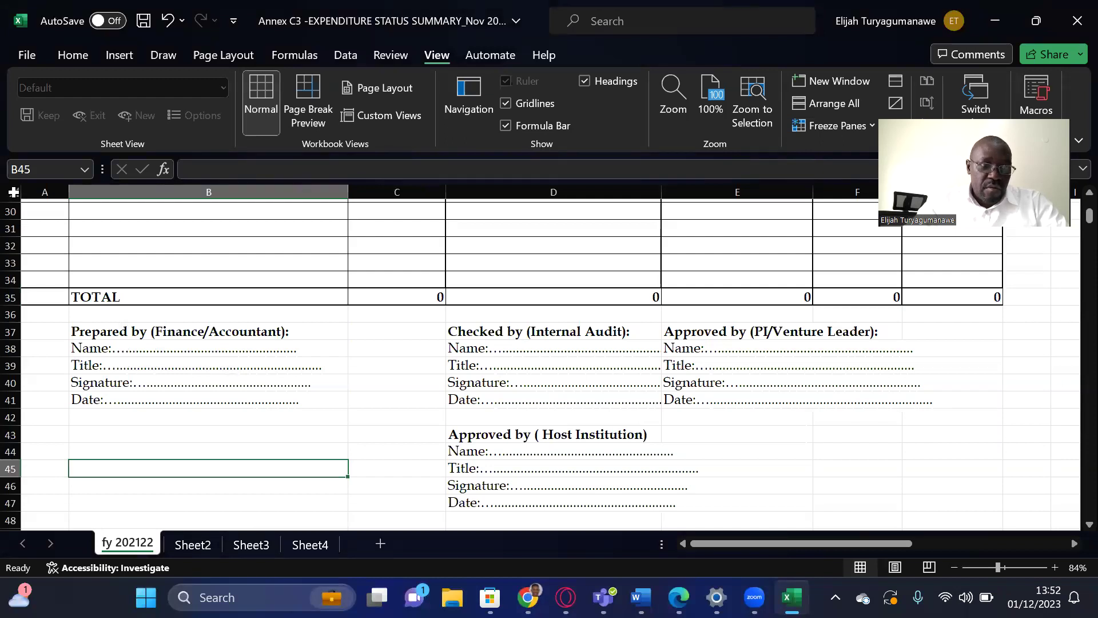
Copy the entire fy 202122 template and paste it with its formatting over all of Sheet2.
left_click(14, 192)
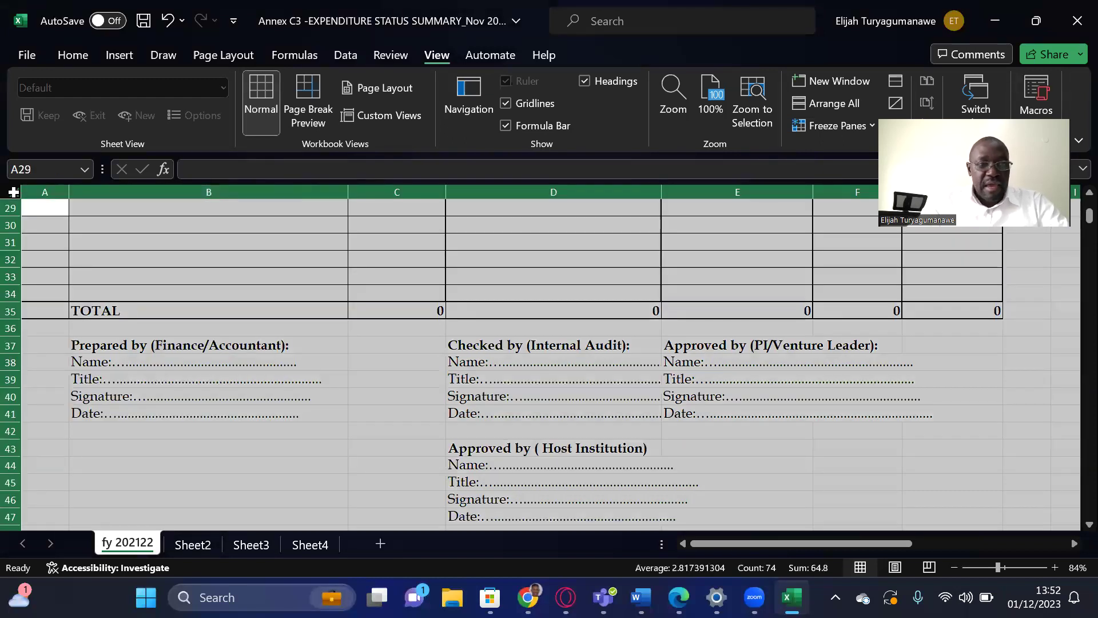
right_click(14, 192)
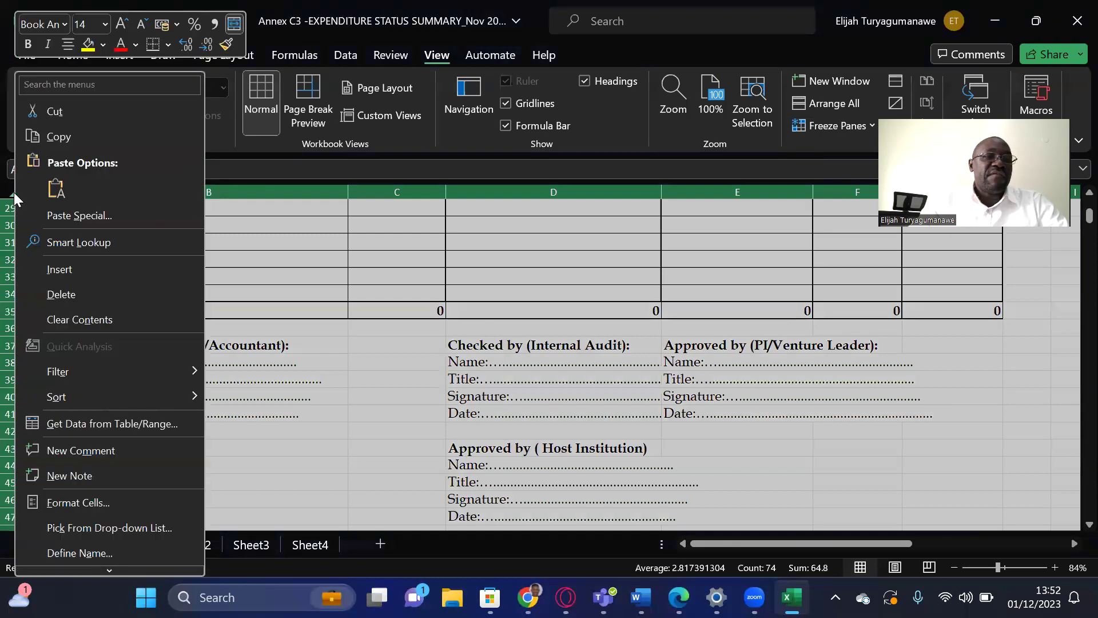
left_click(58, 137)
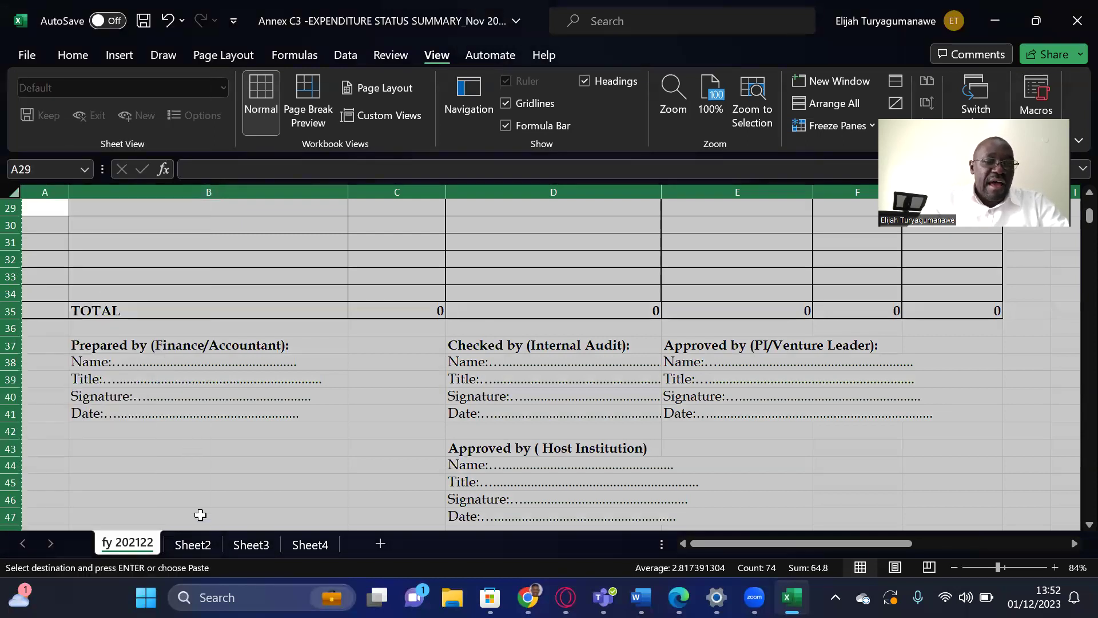
left_click(203, 543)
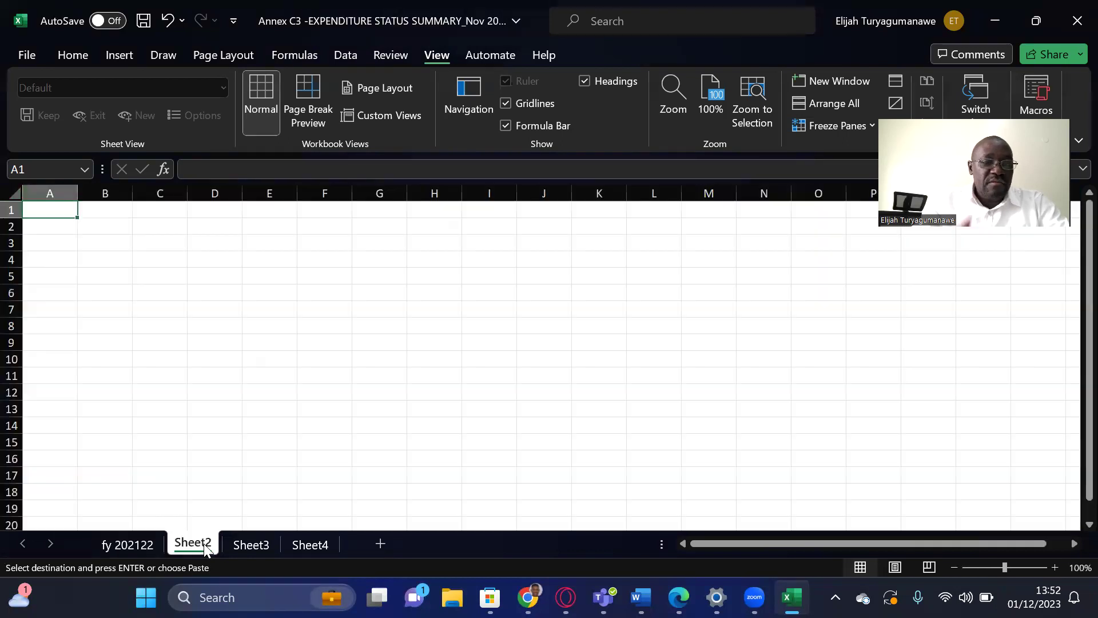
left_click(15, 191)
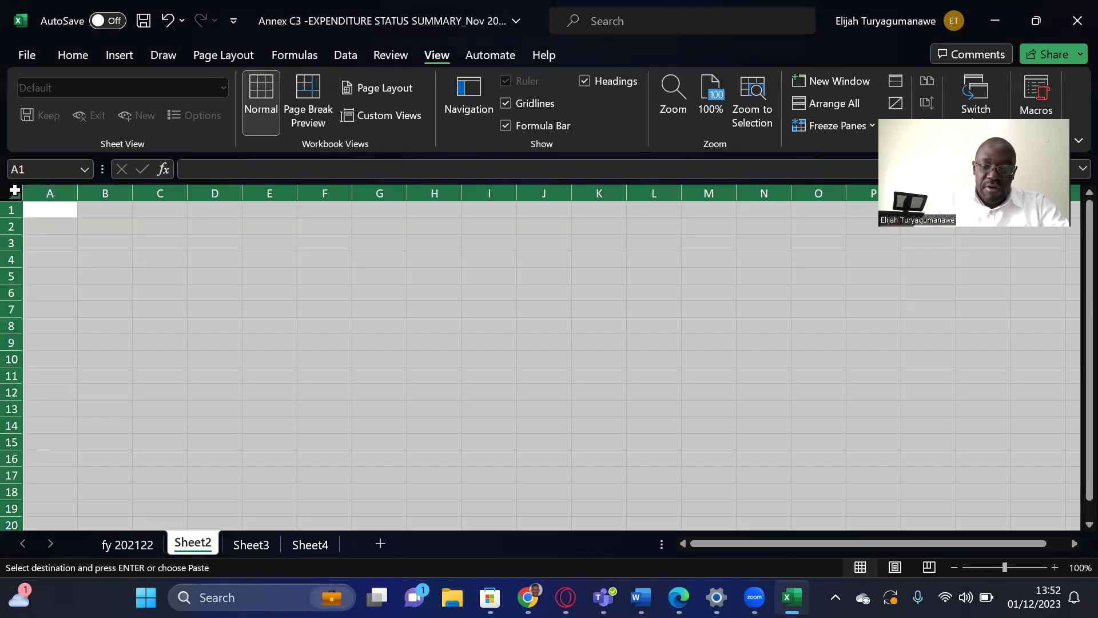
right_click(15, 189)
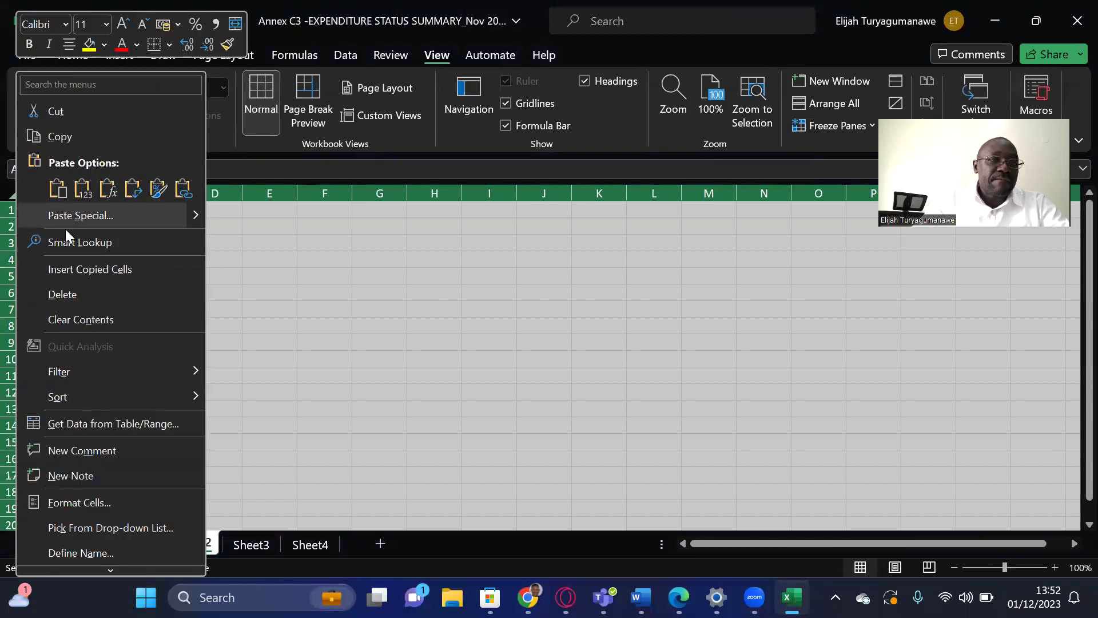
left_click(57, 189)
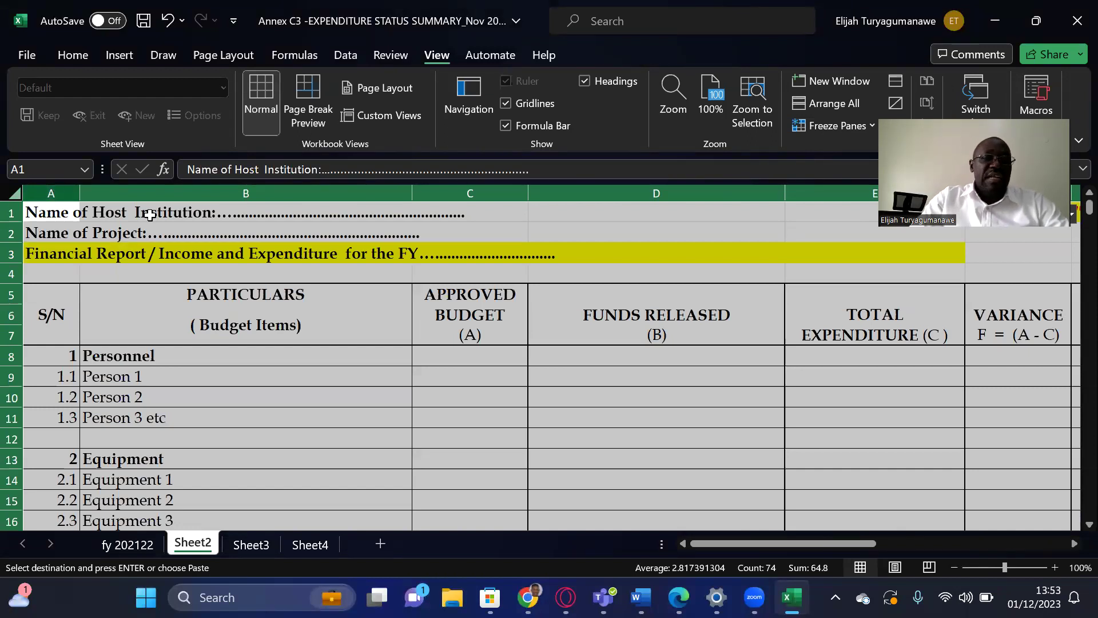
left_click(264, 543)
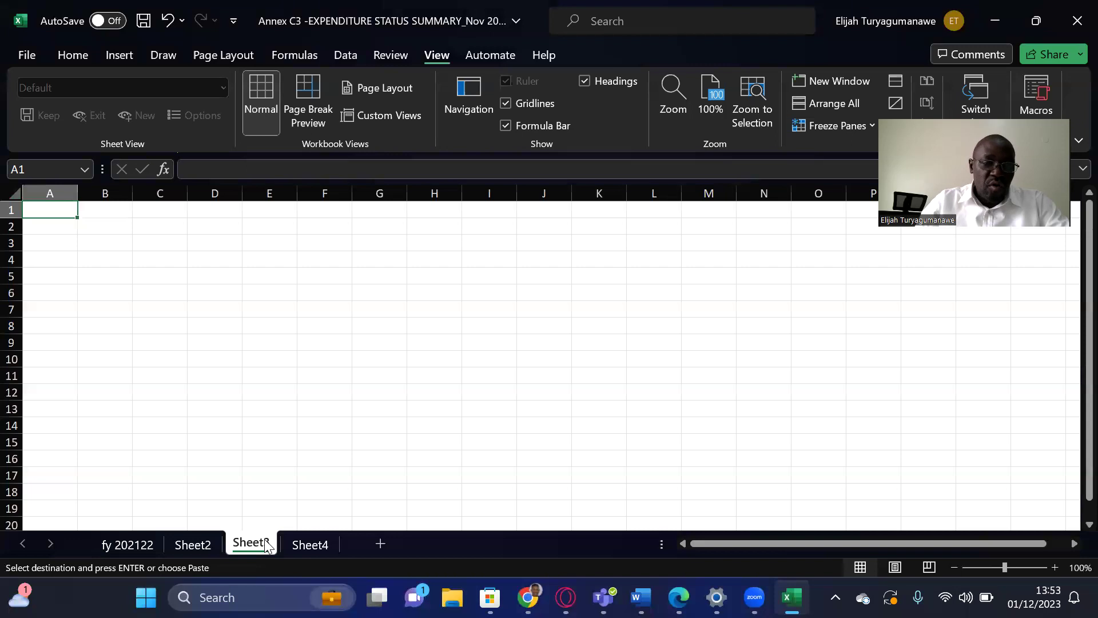
right_click(266, 543)
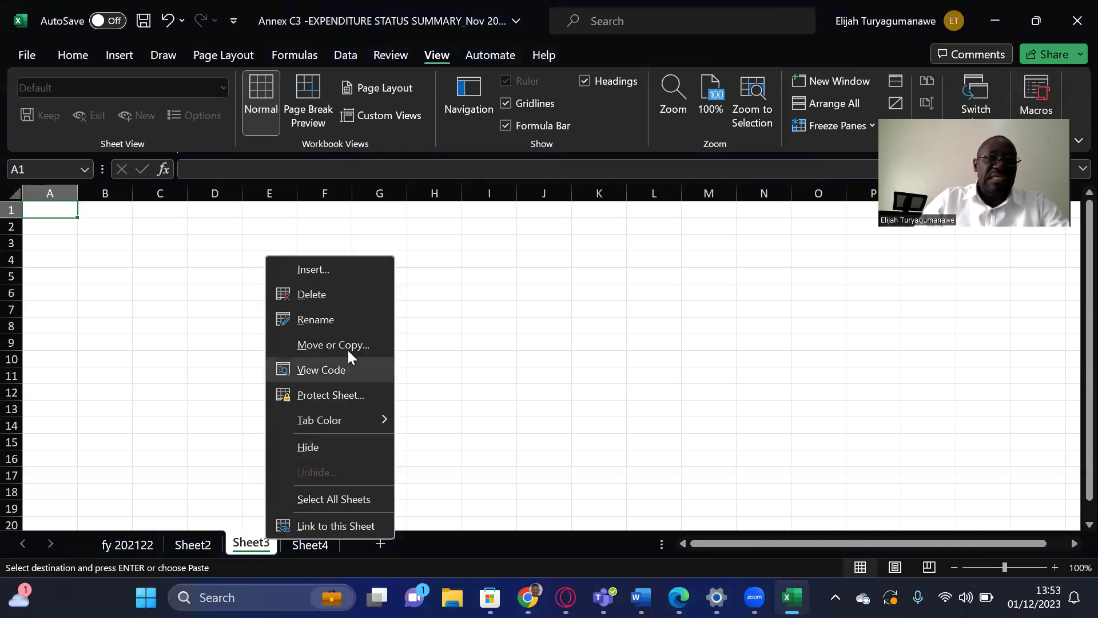
left_click(217, 394)
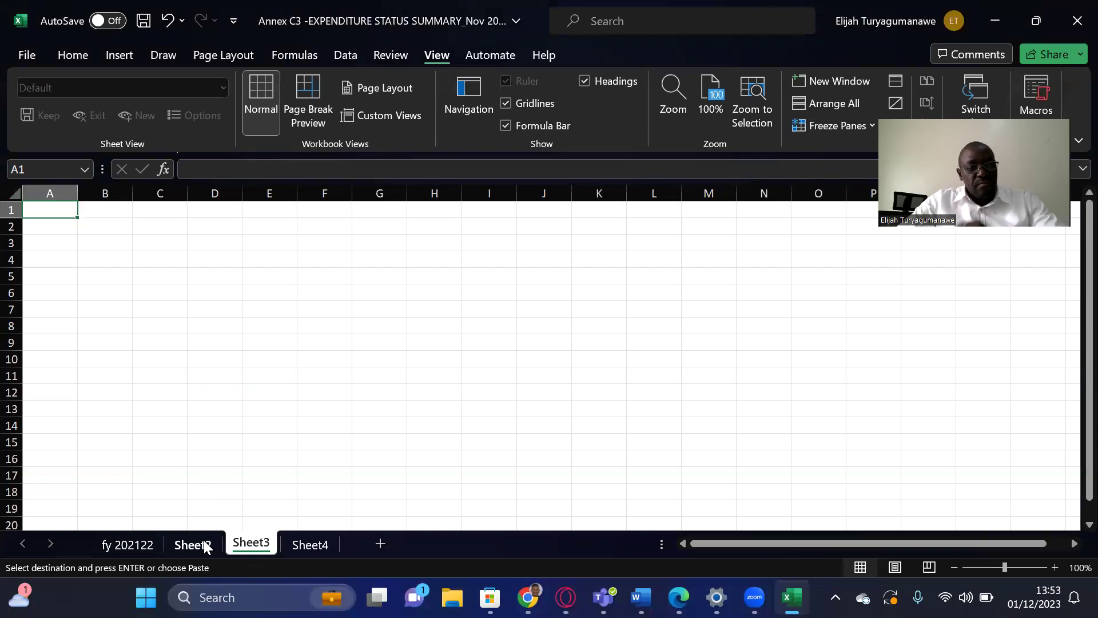
Rename the fy 202122 sheet as "fy 2021-22" by inserting a hyphen between the years.
left_click(127, 544)
left_click_drag(488, 388, 262, 442)
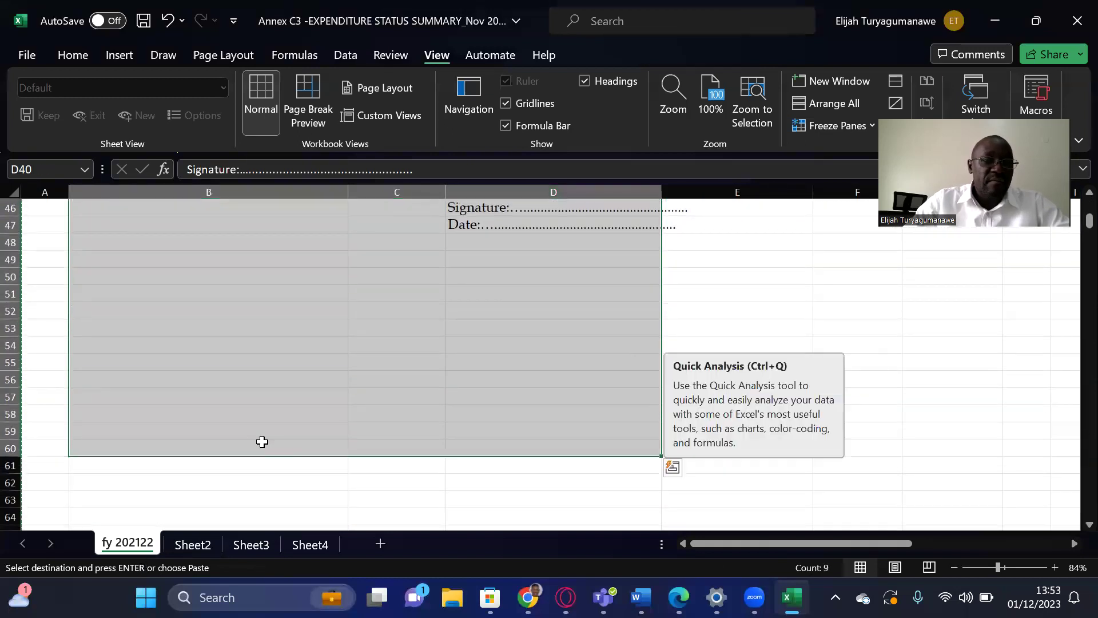
left_click(262, 441)
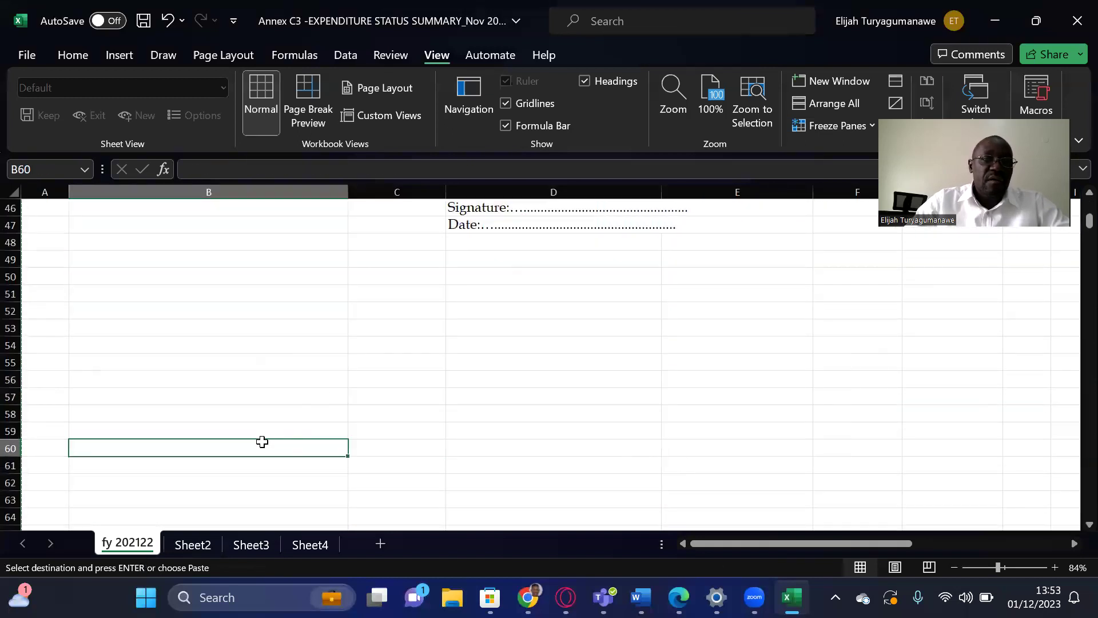
right_click(128, 543)
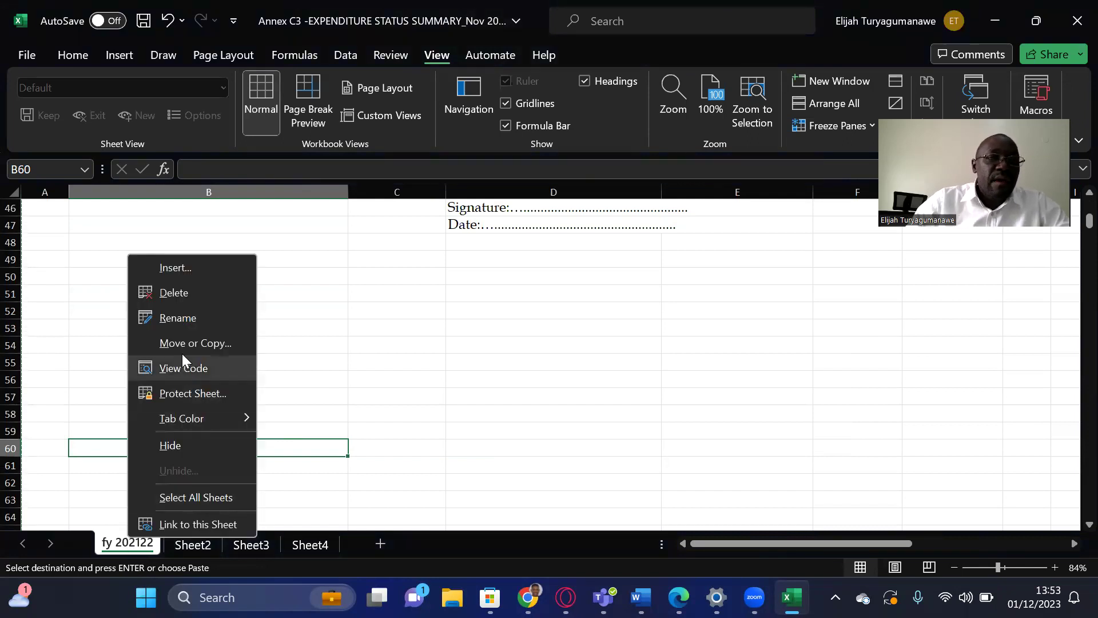
left_click(182, 319)
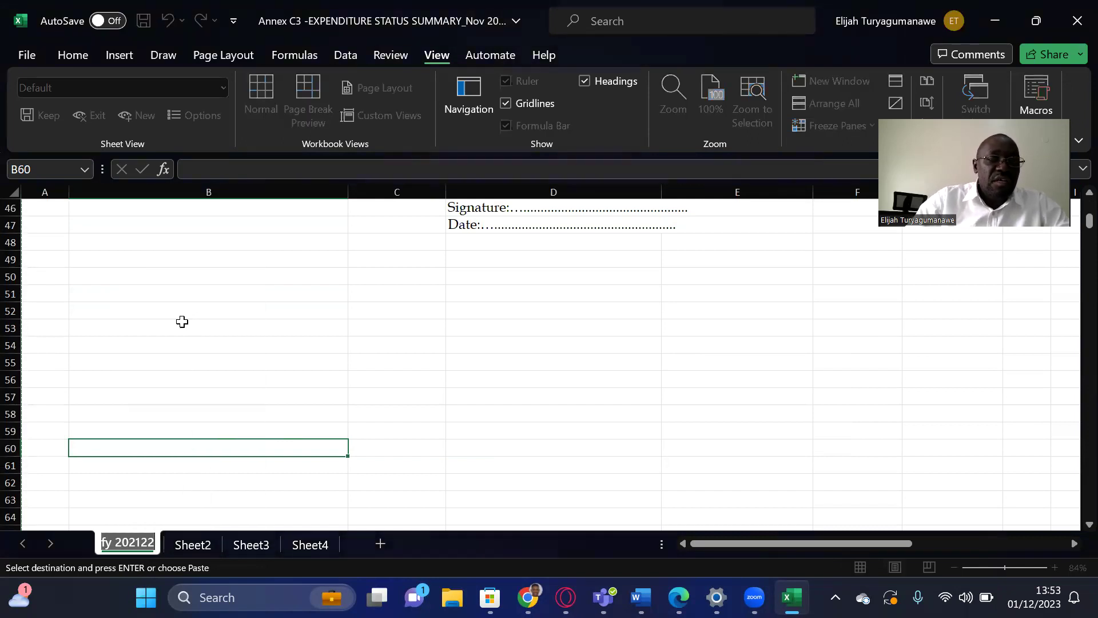
left_click(140, 543)
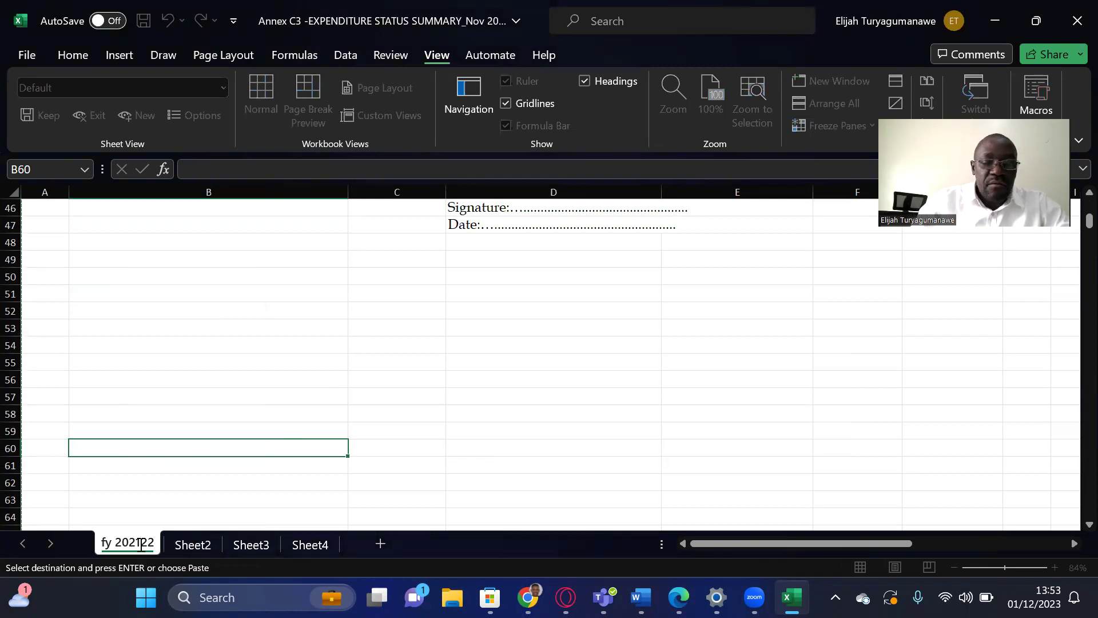
type("-")
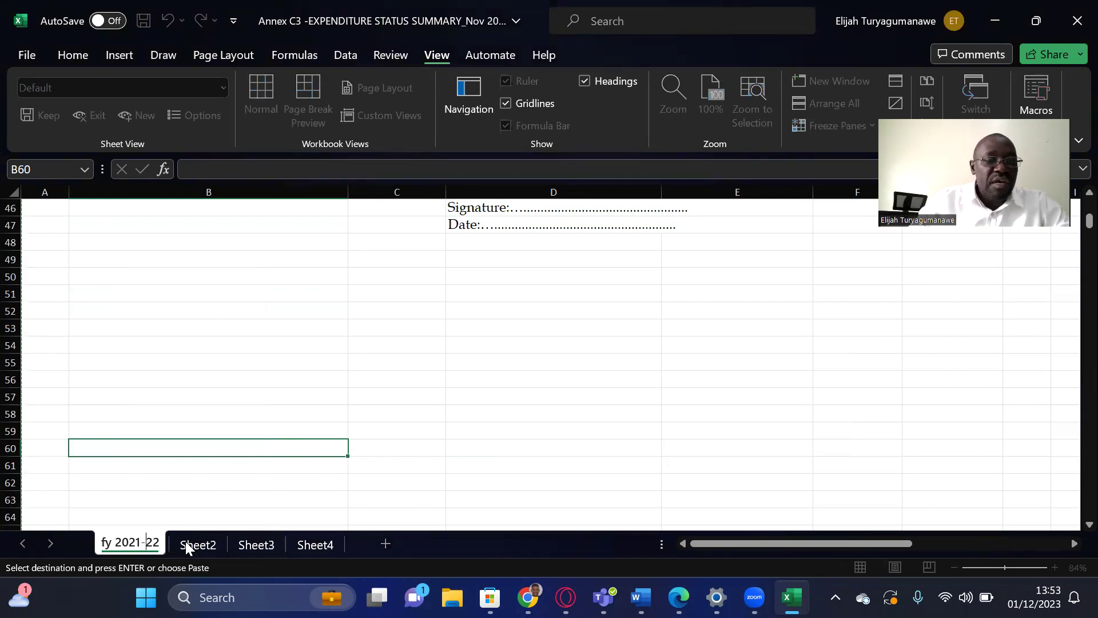
left_click(456, 394)
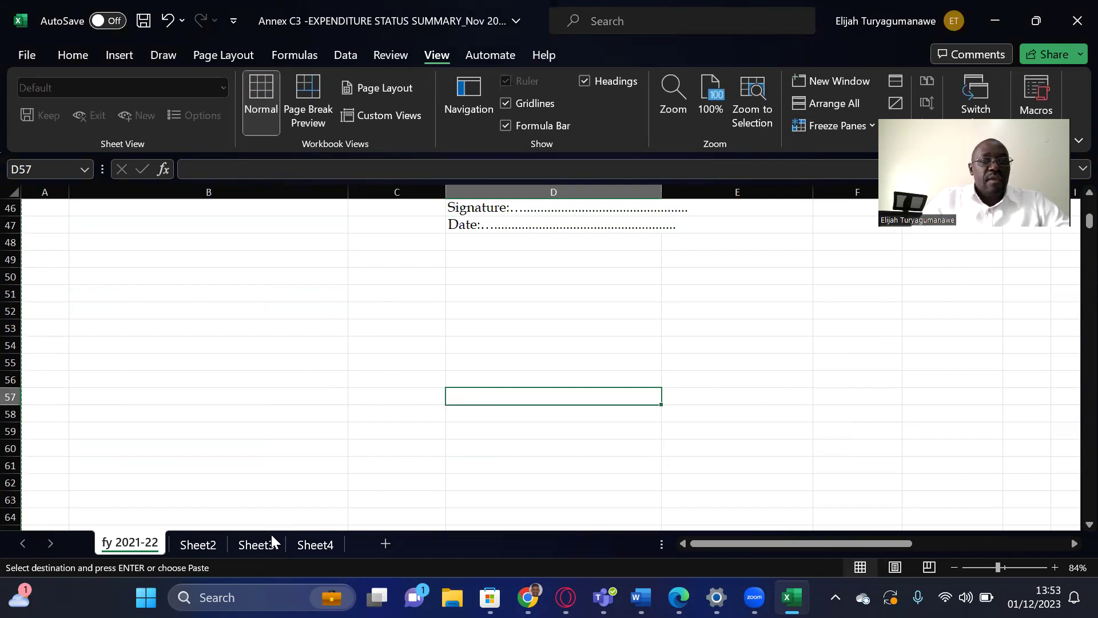
Rename Sheet2, which holds the pasted template copy, as "2022-23".
left_click(199, 542)
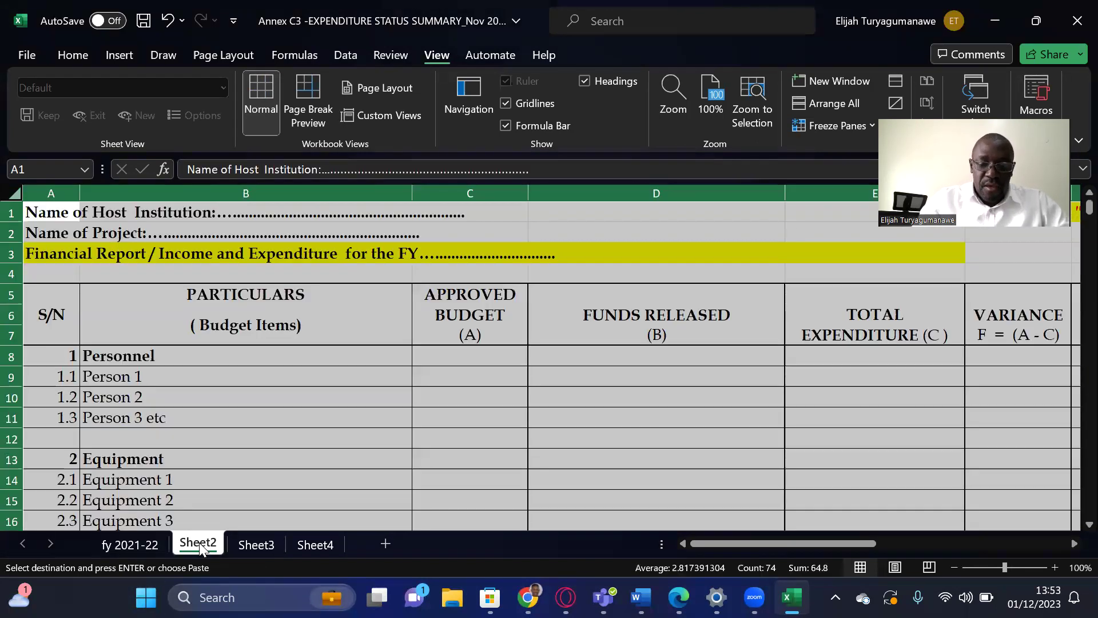
right_click(199, 542)
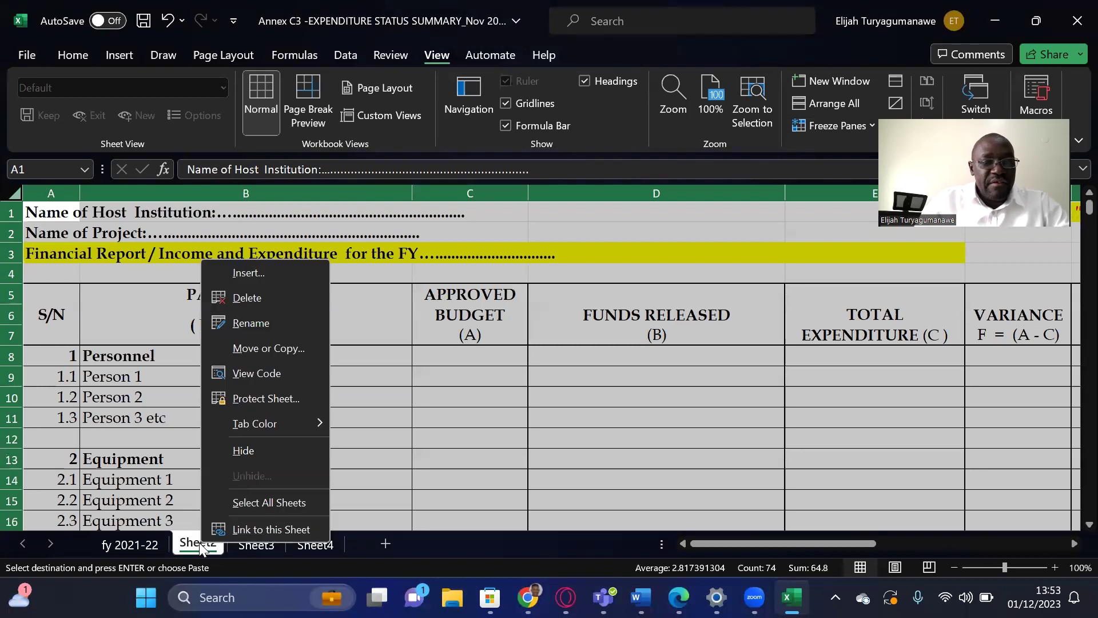
left_click(258, 323)
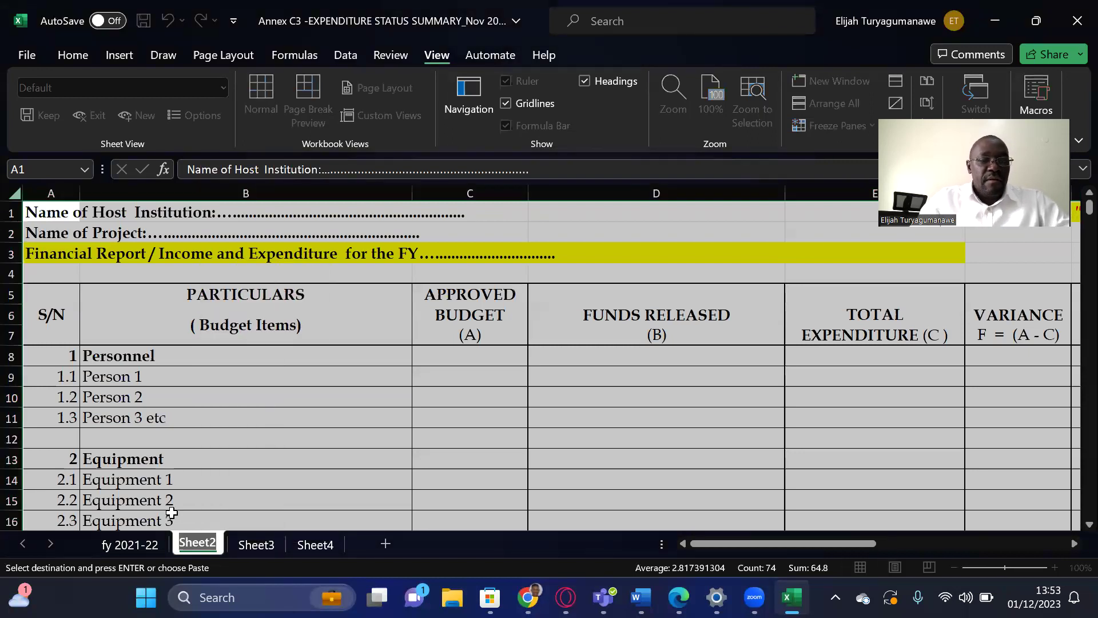
type("20")
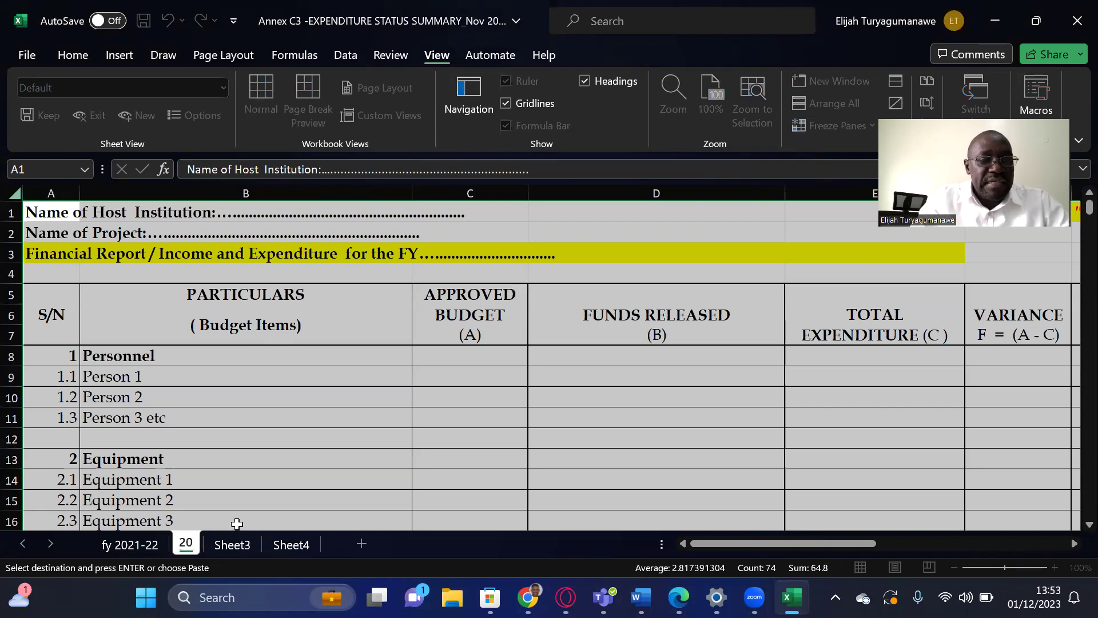
type("22-")
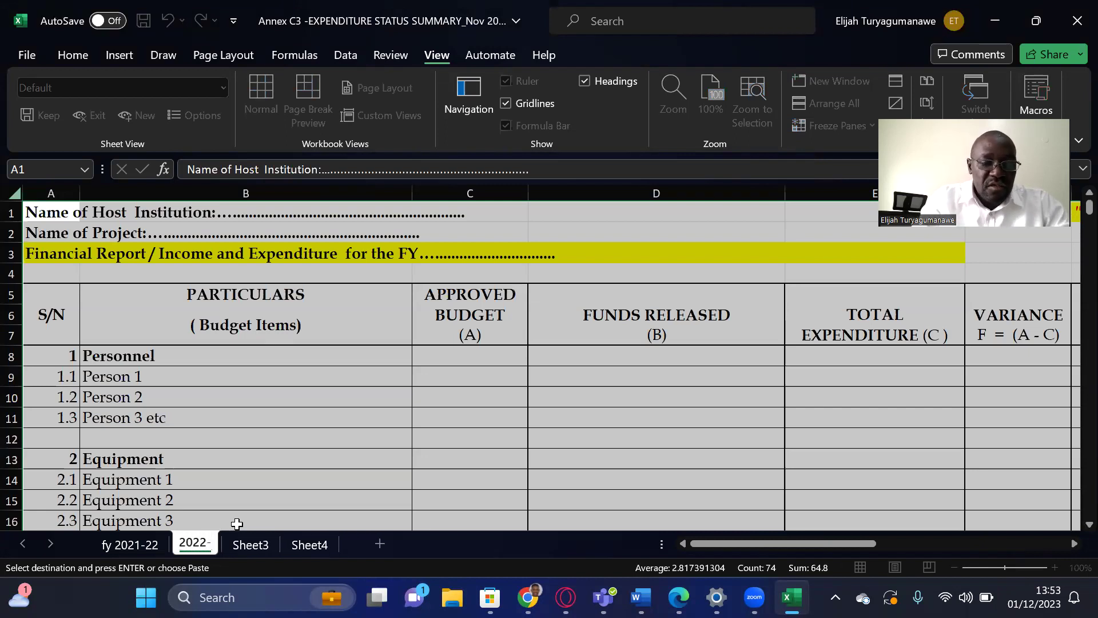
type("23")
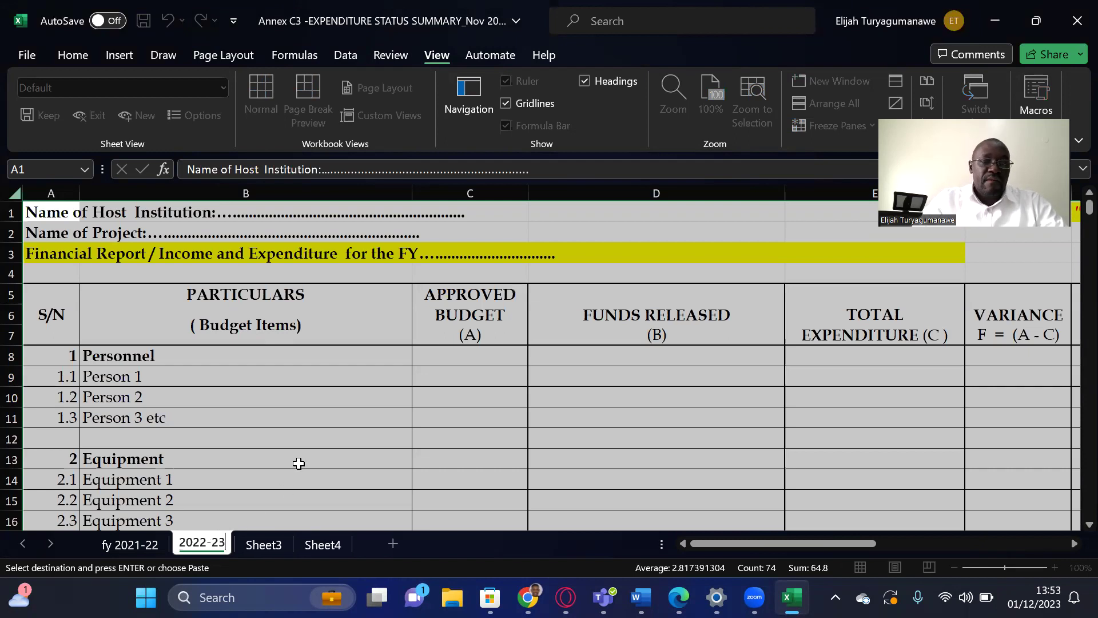
left_click(299, 462)
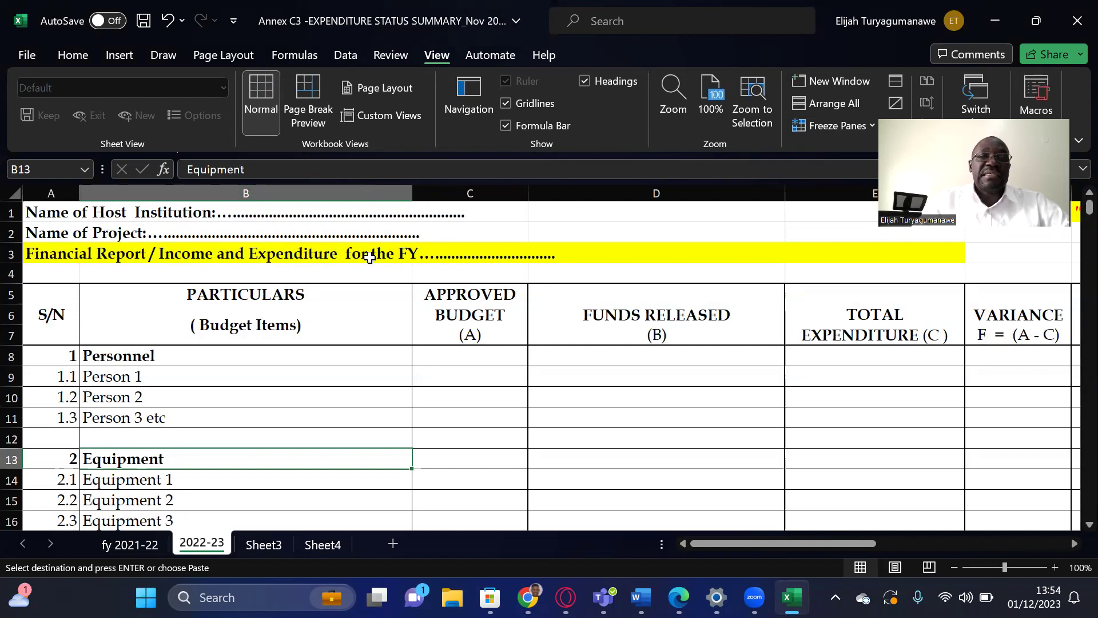
Check the fy 2021-22 sheet, and insert 2022-23 after FY in the report heading in A3 of the 2022-23 sheet.
left_click(472, 251)
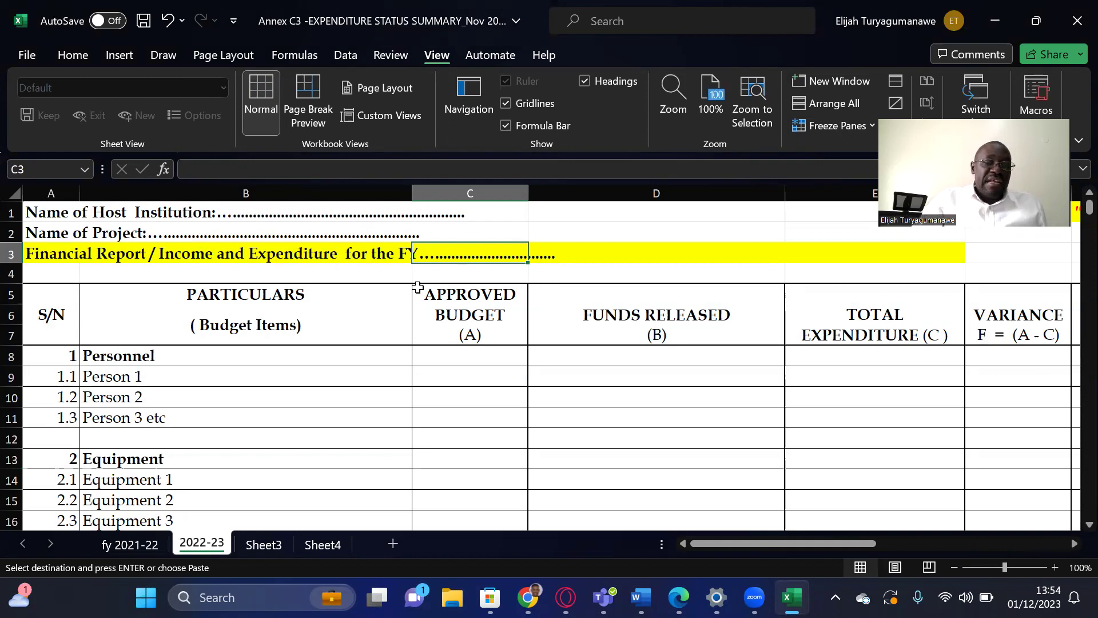
left_click(153, 543)
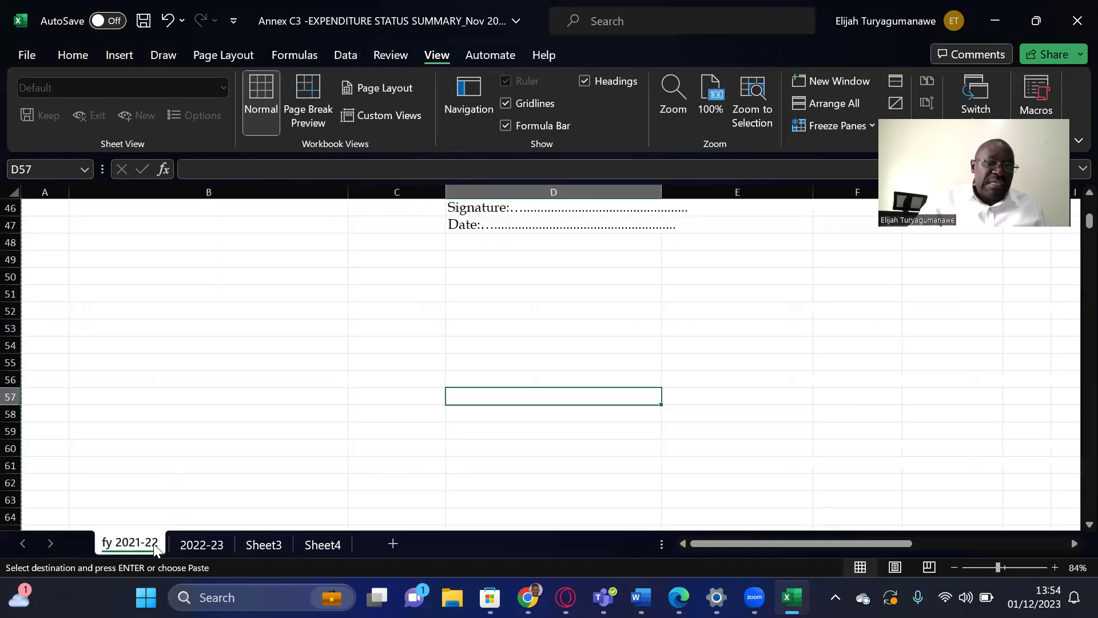
scroll(153, 543, "up", 8)
scroll(154, 548, "down", 3)
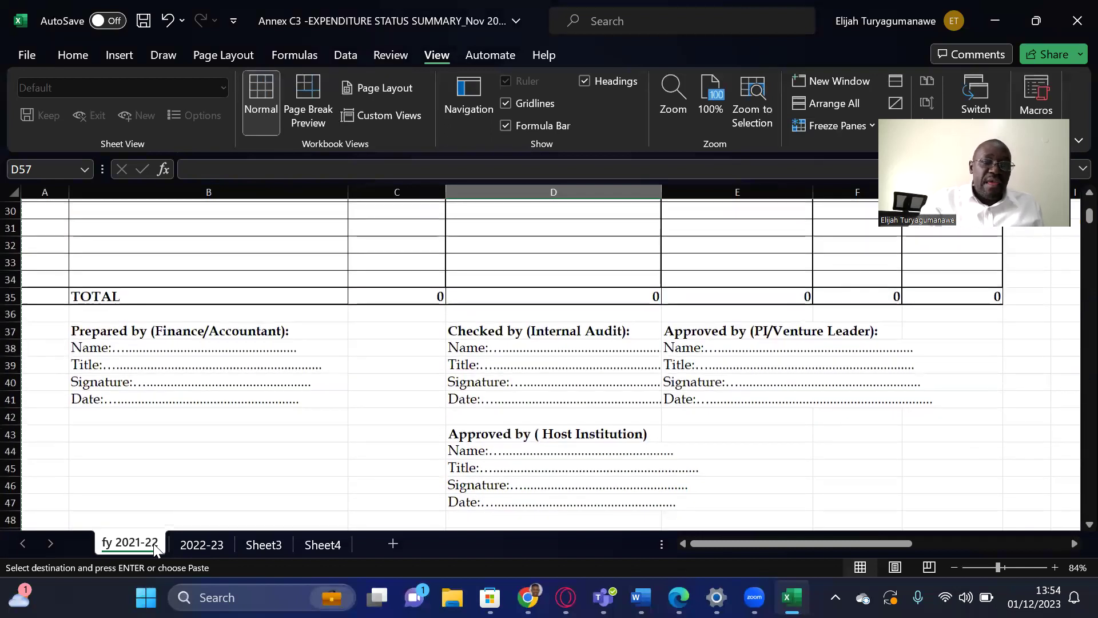
left_click(209, 542)
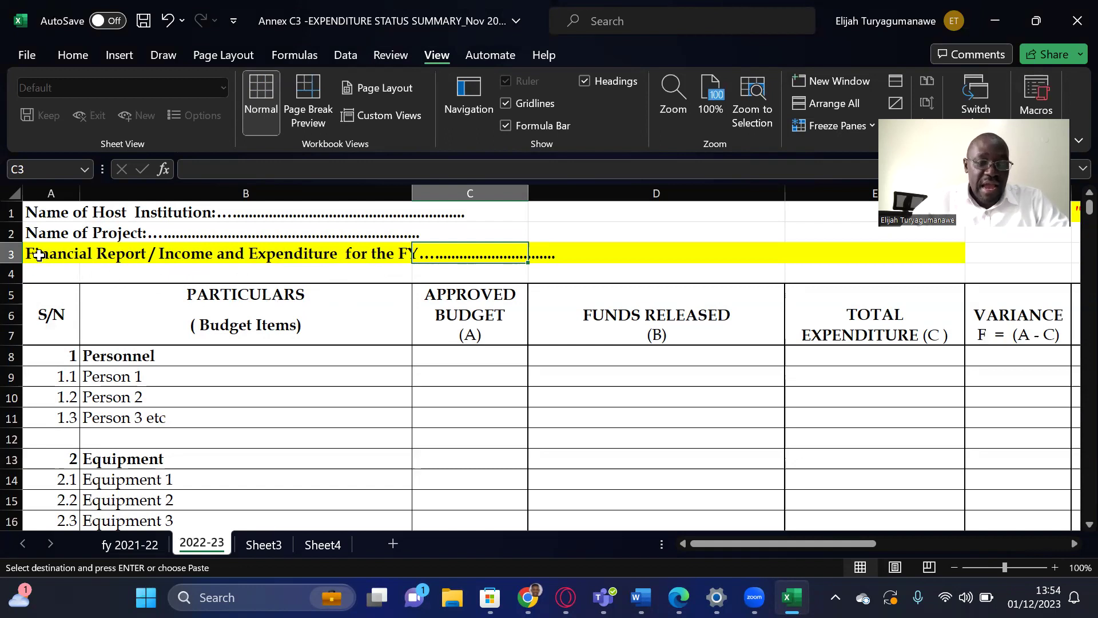
left_click(38, 255)
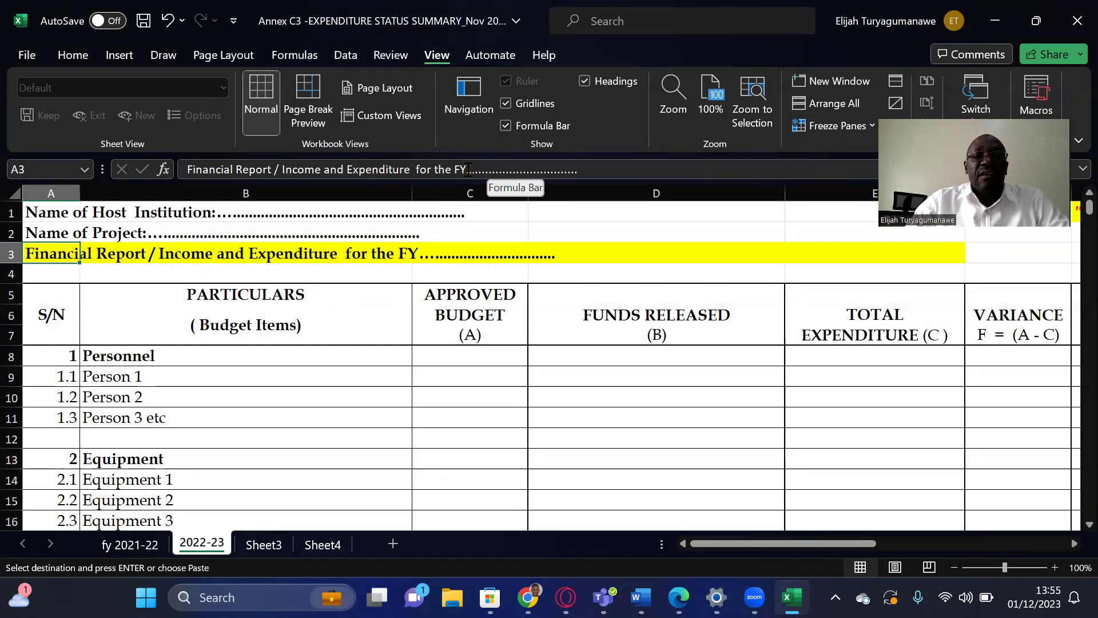
left_click(469, 169)
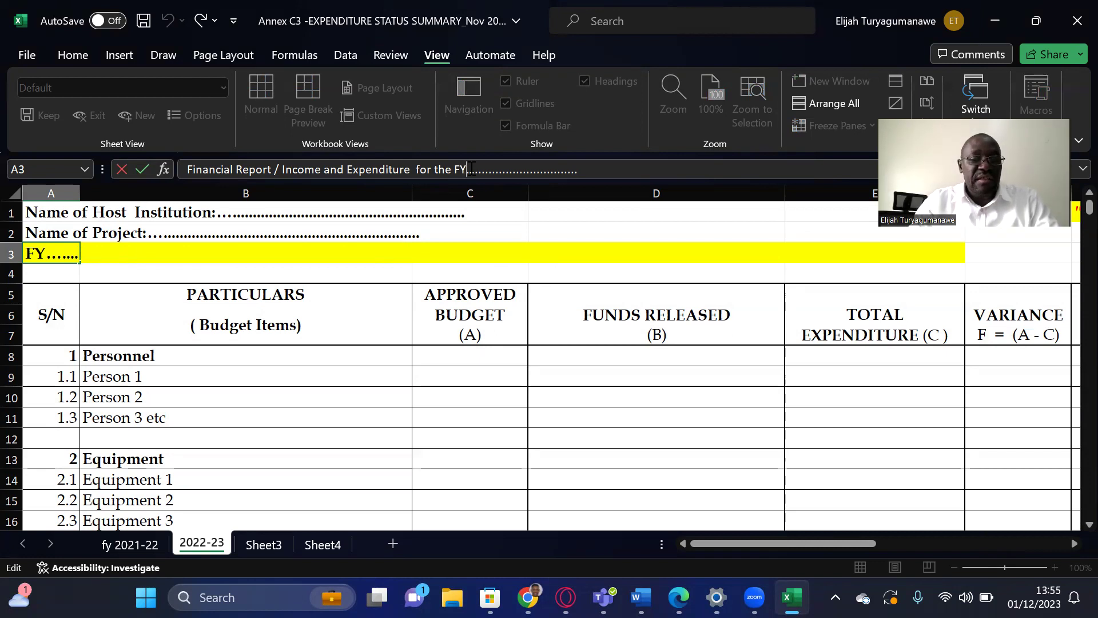
type("20")
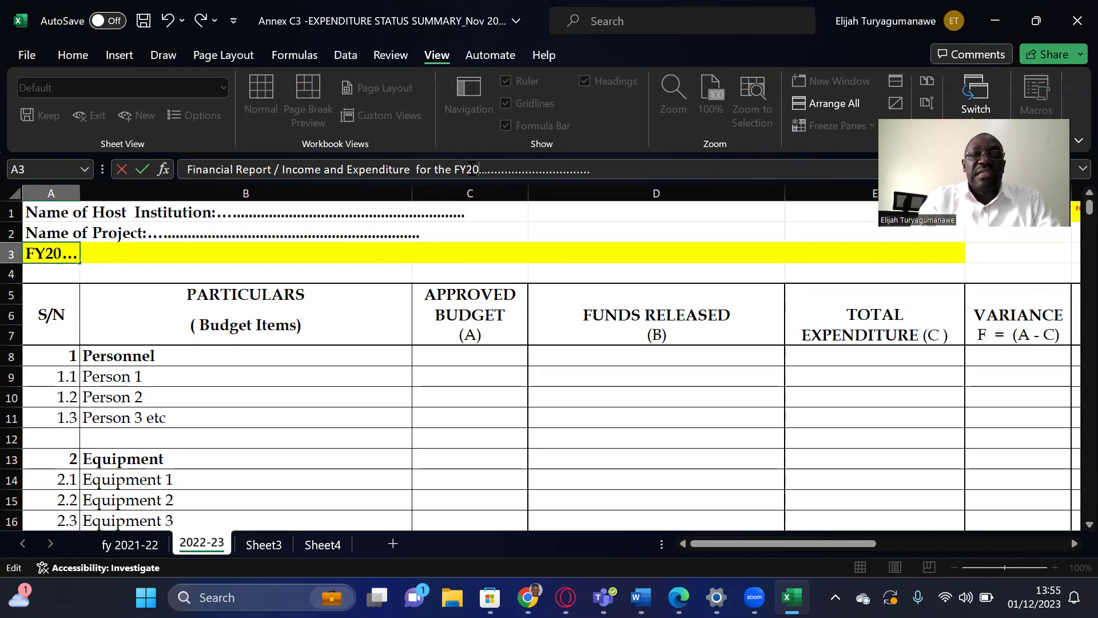
type("22-23")
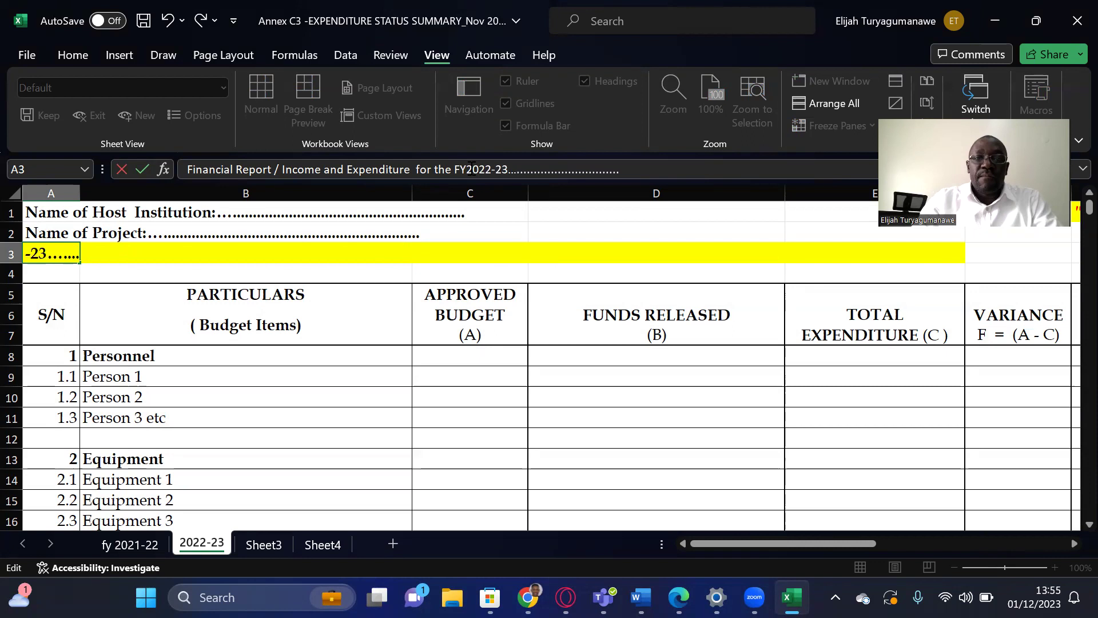
key("Return")
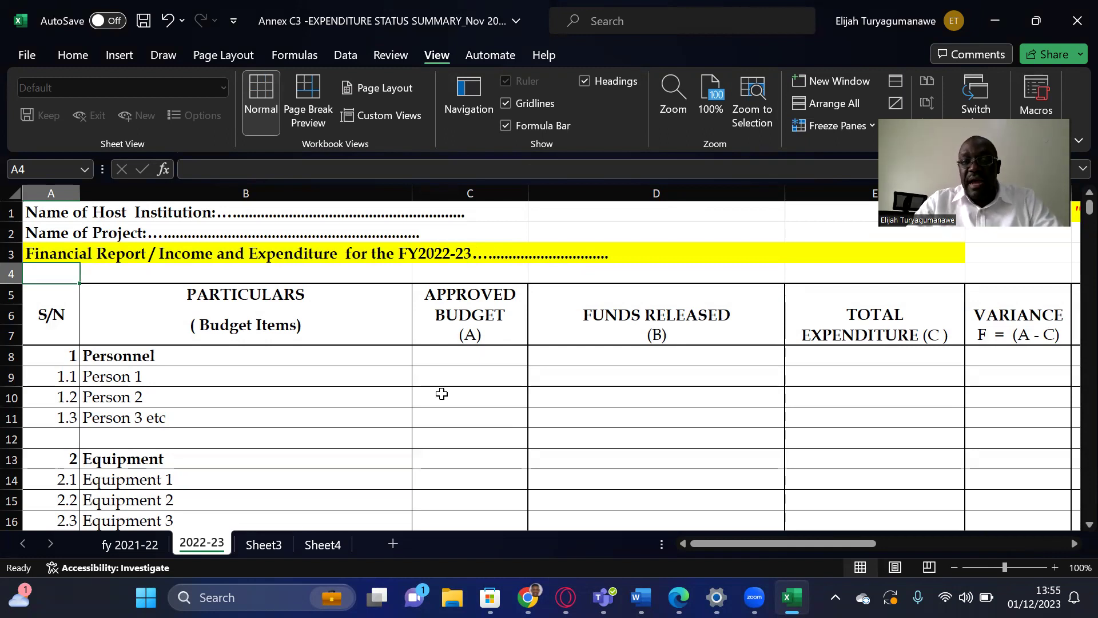
Examine the 2022-23 sheet's heading, budget categories, TOTAL row and sign-off block.
scroll(442, 393, "down", 6)
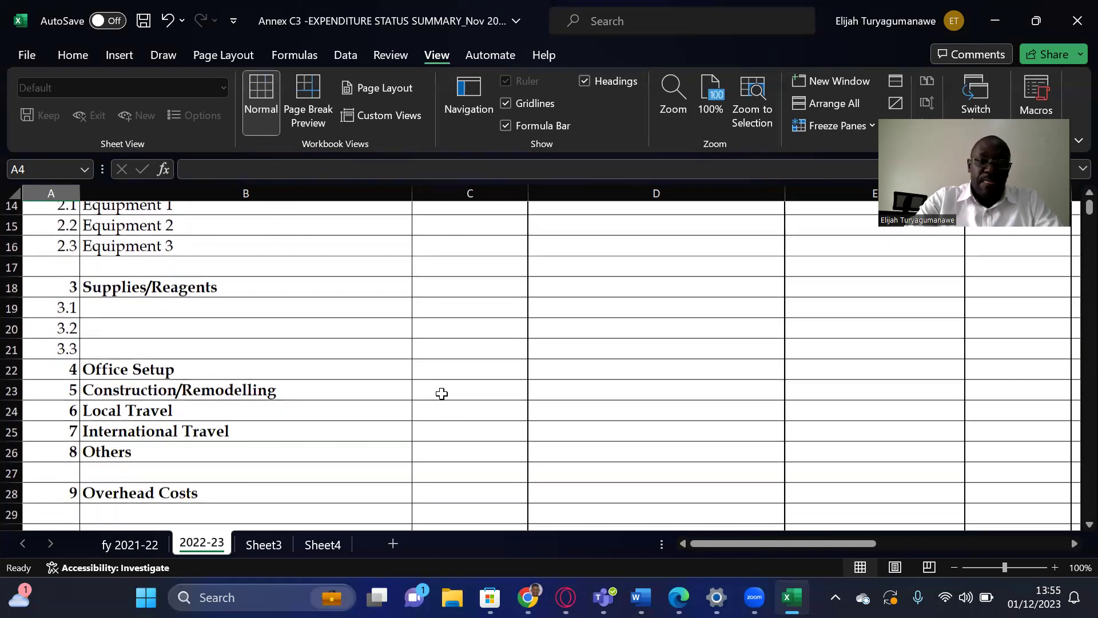
scroll(442, 393, "down", 2)
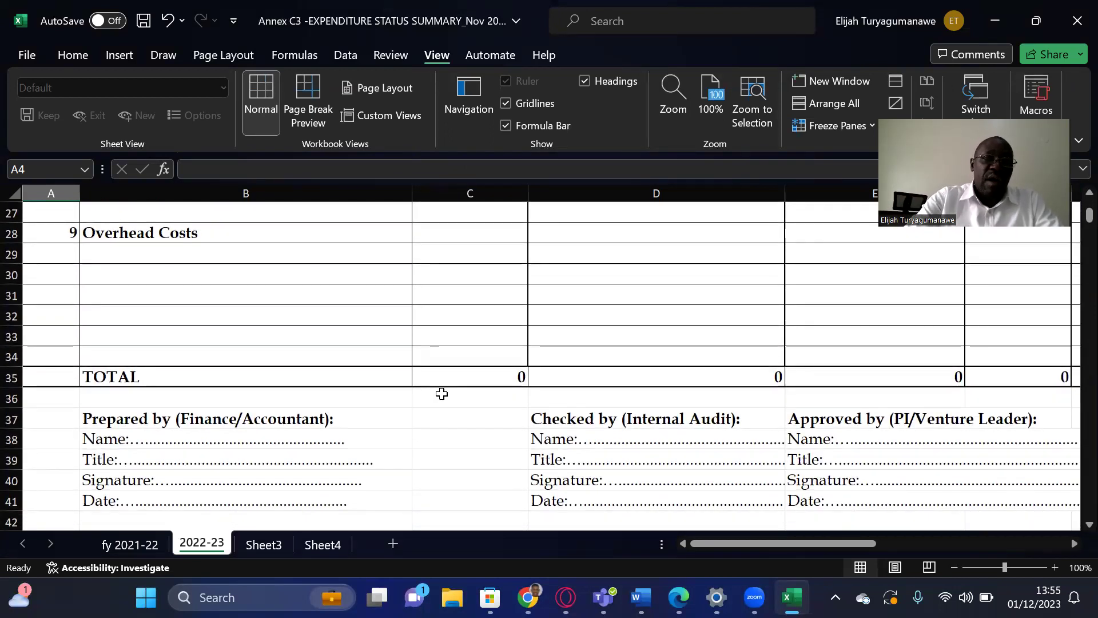
scroll(442, 394, "down", 3)
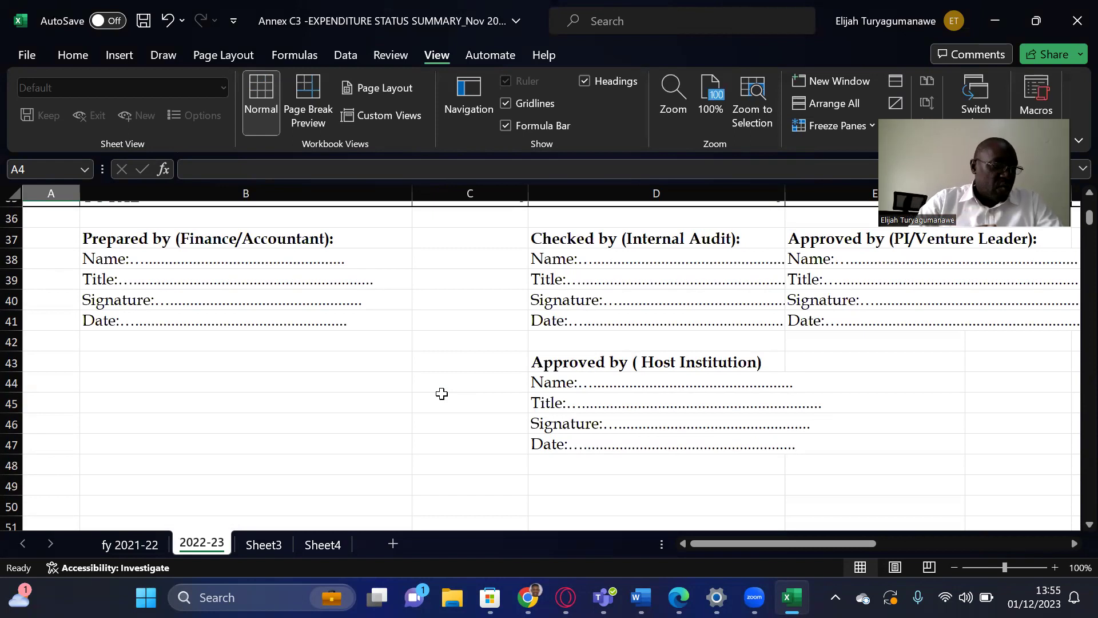
scroll(441, 393, "up", 9)
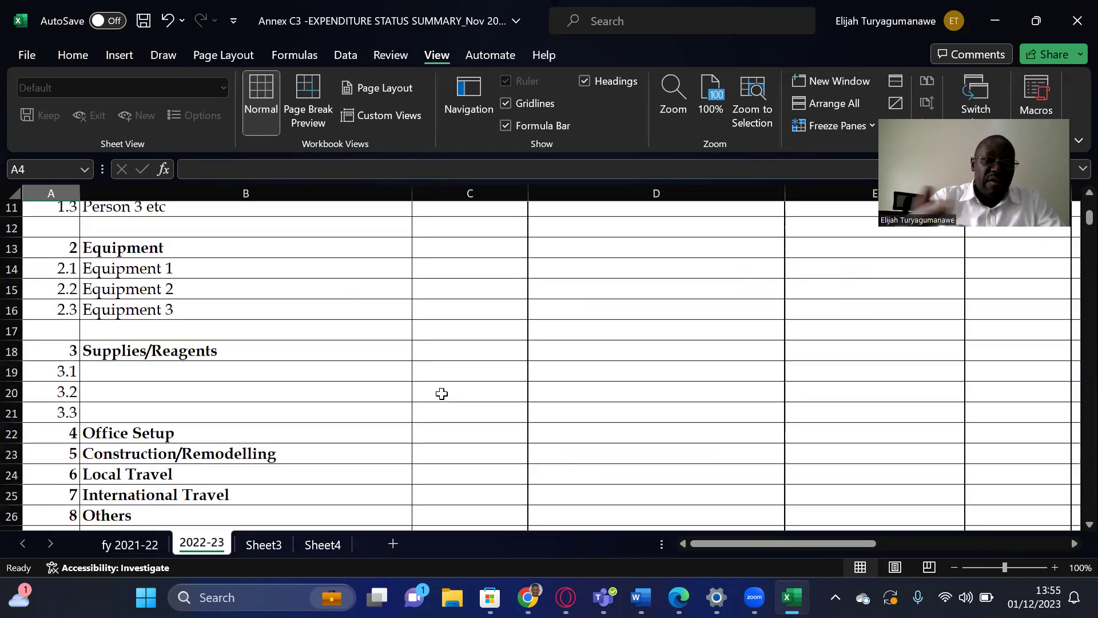
scroll(442, 393, "up", 3)
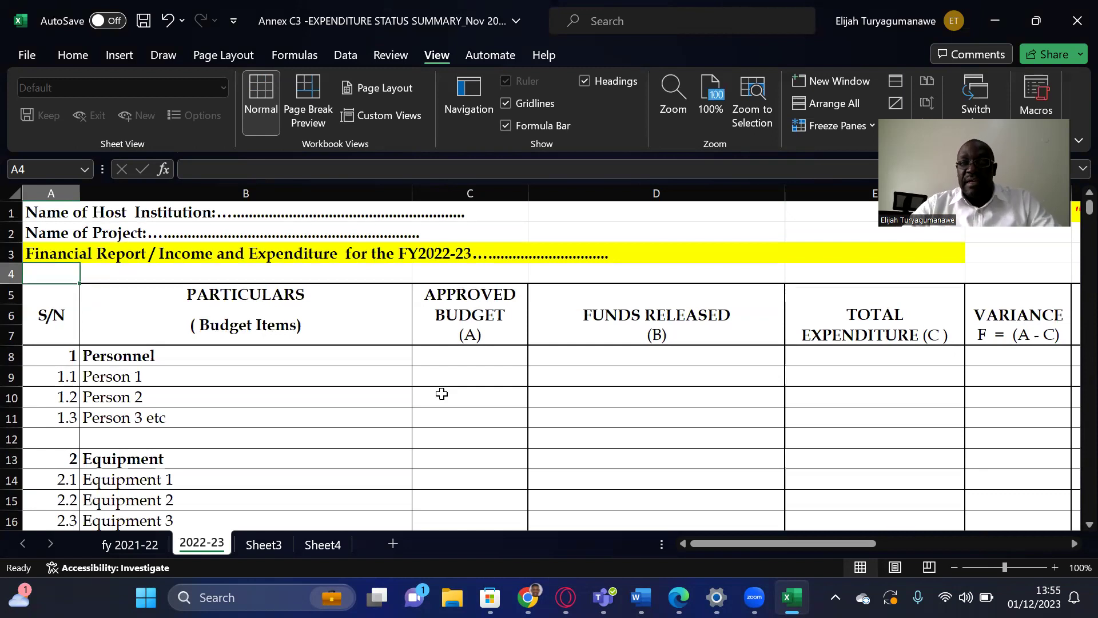
scroll(442, 393, "down", 2)
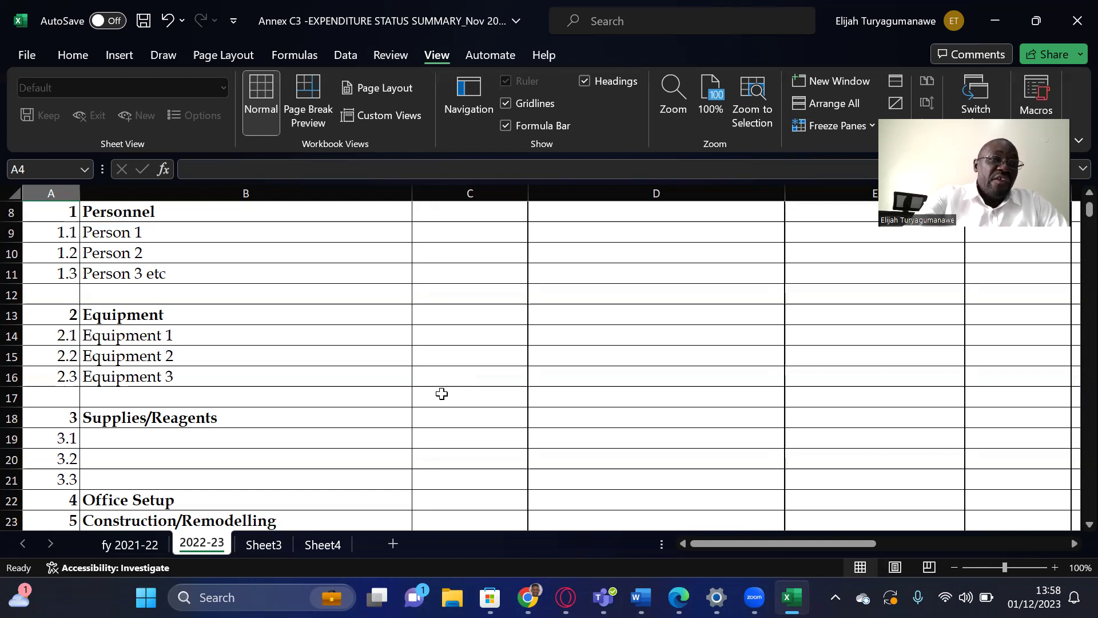
scroll(441, 393, "up", 2)
scroll(442, 393, "up", 1)
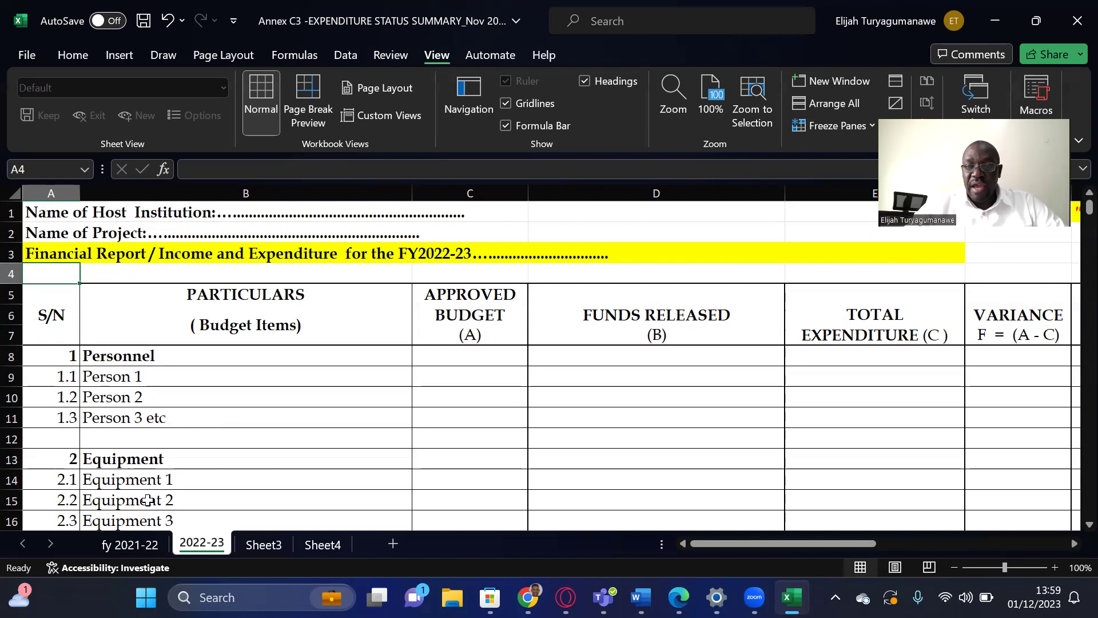
scroll(148, 500, "right", 3)
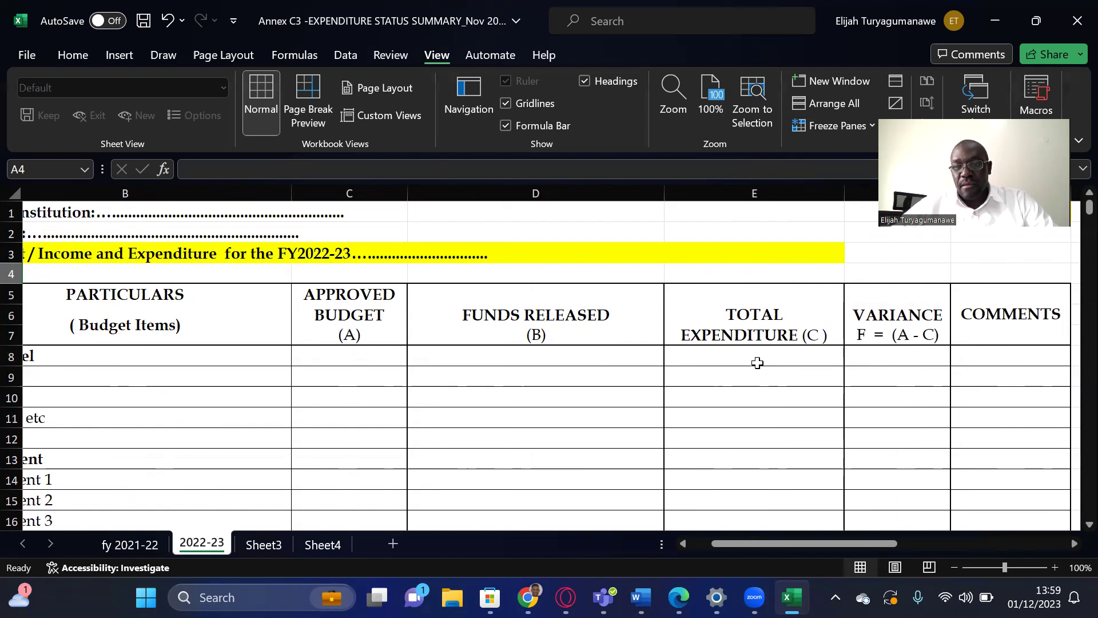
left_click(889, 357)
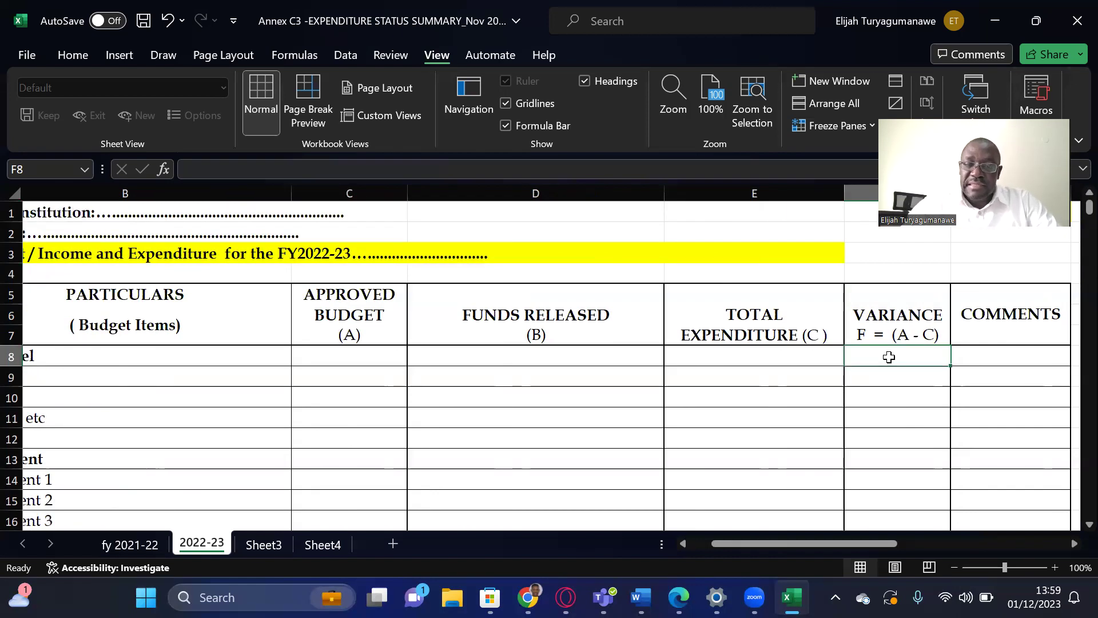
type("=")
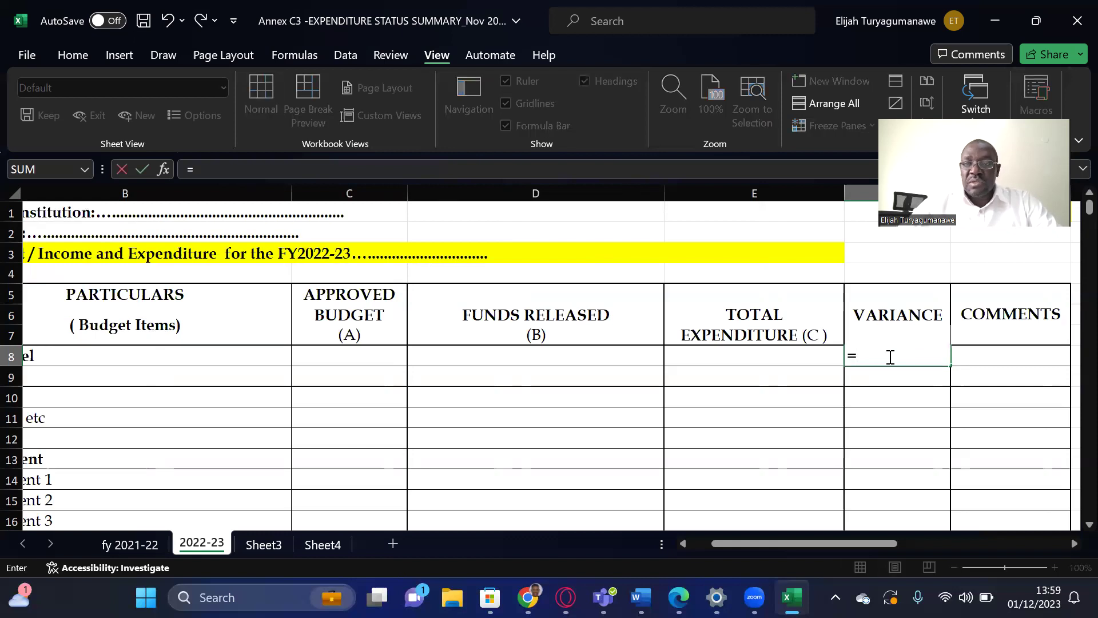
left_click(352, 354)
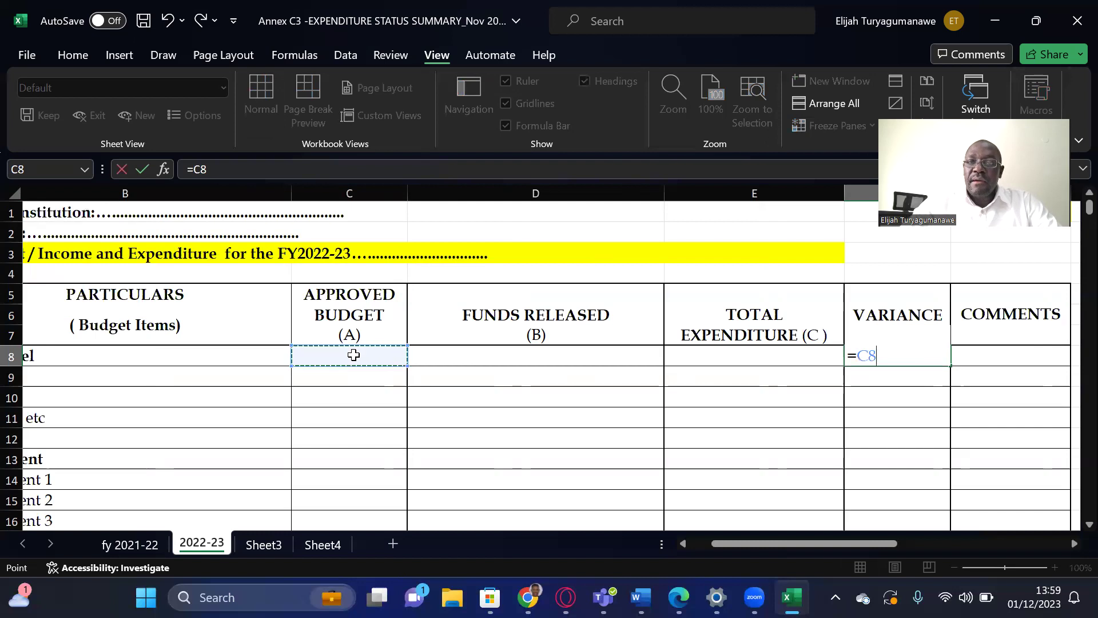
type("i")
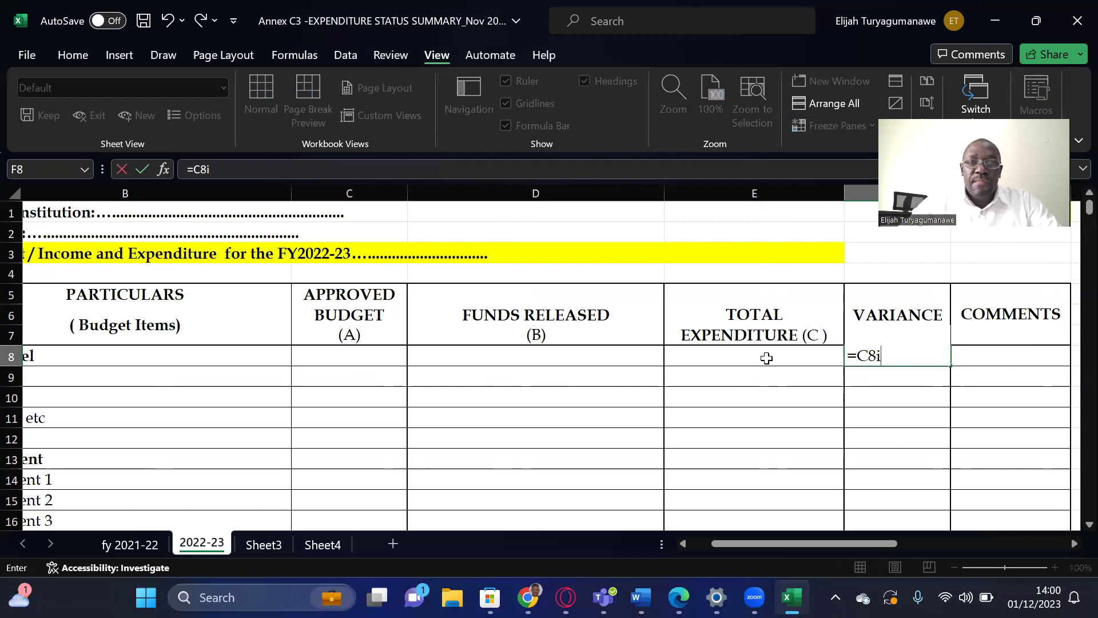
key("Return")
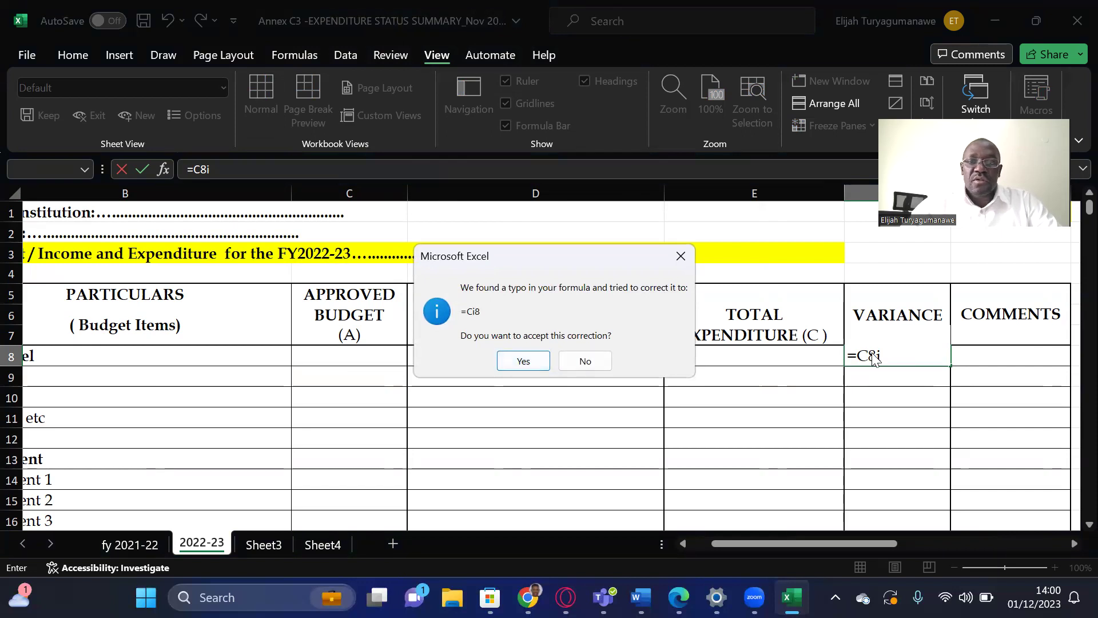
left_click(686, 256)
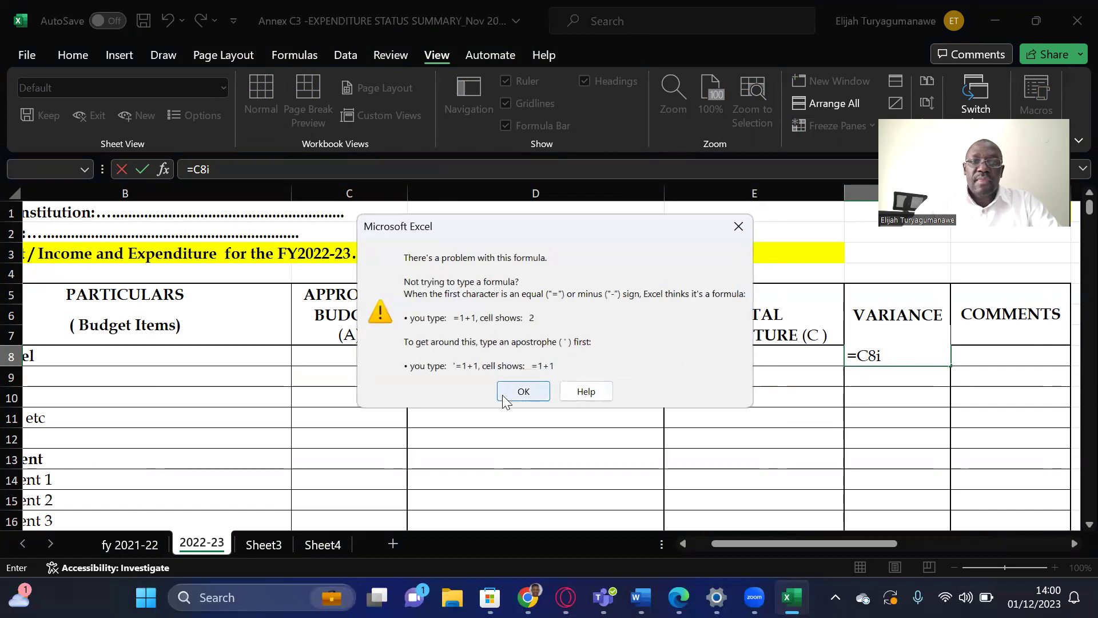
left_click(747, 226)
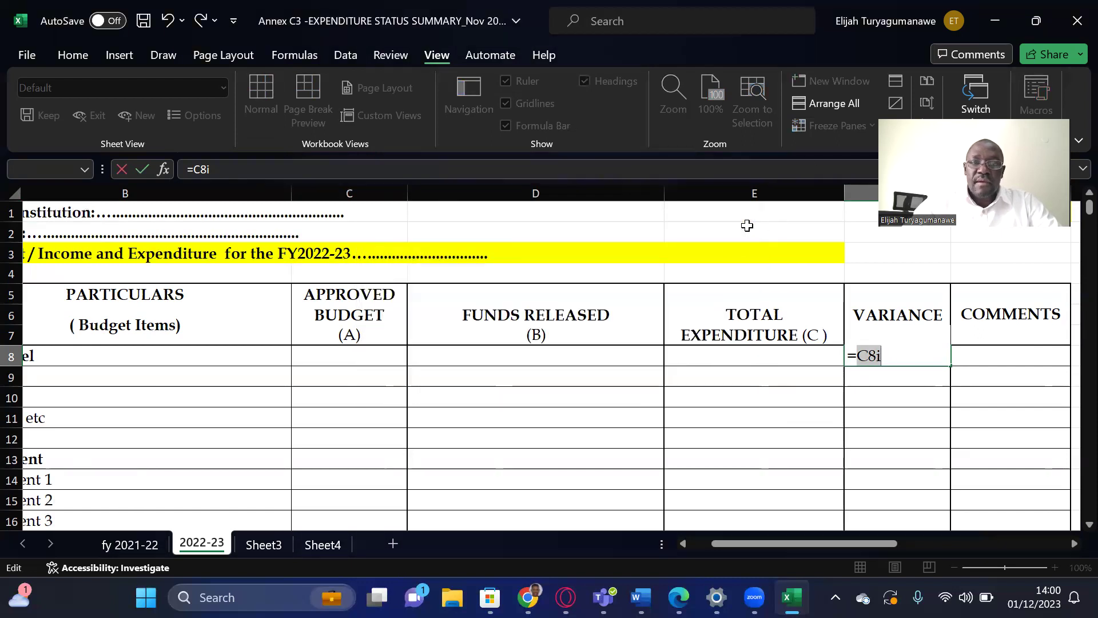
left_click(929, 357)
key("BackSpace")
key("BackSpace")
key("BackSpace")
left_click(875, 406)
key("Escape")
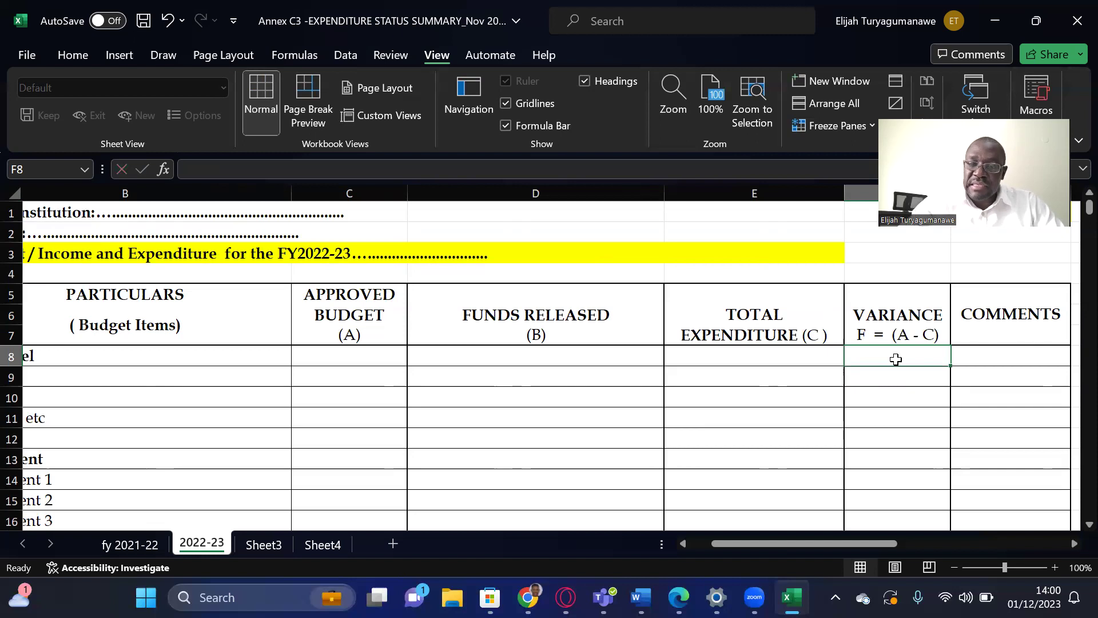
Enter the variance formula =C8-E8 in F8, subtracting total expenditure from the approved budget.
type("=")
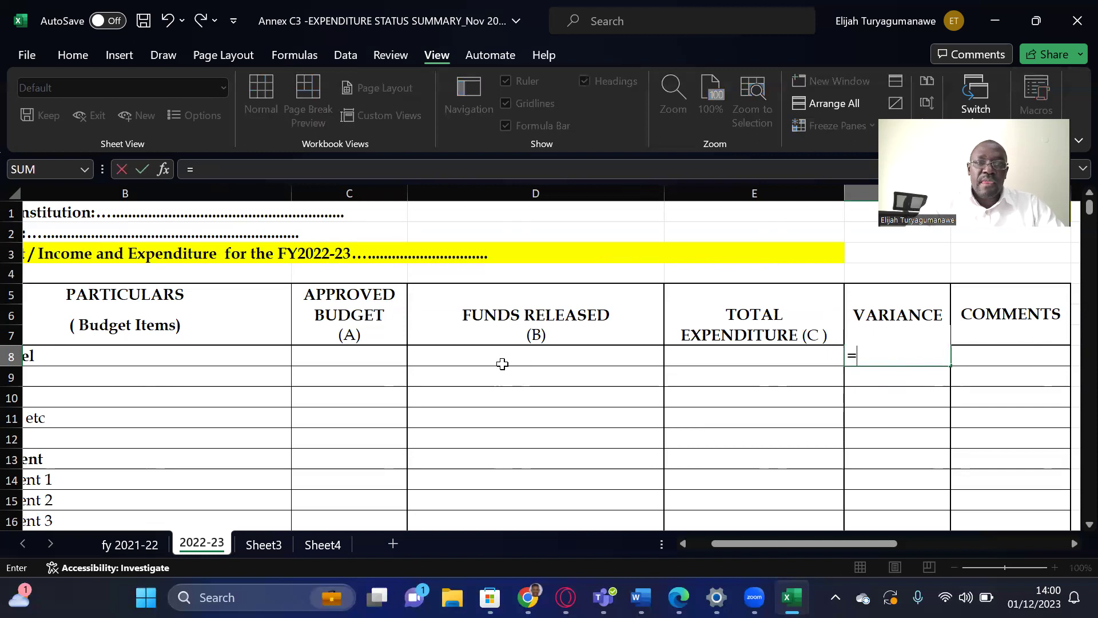
left_click(373, 354)
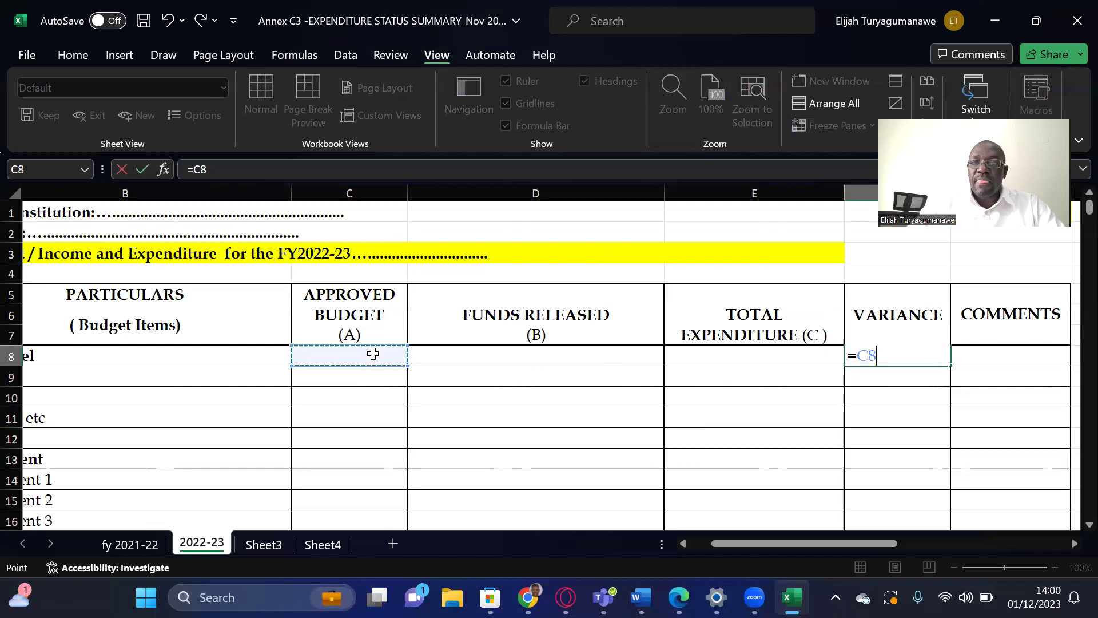
type("-")
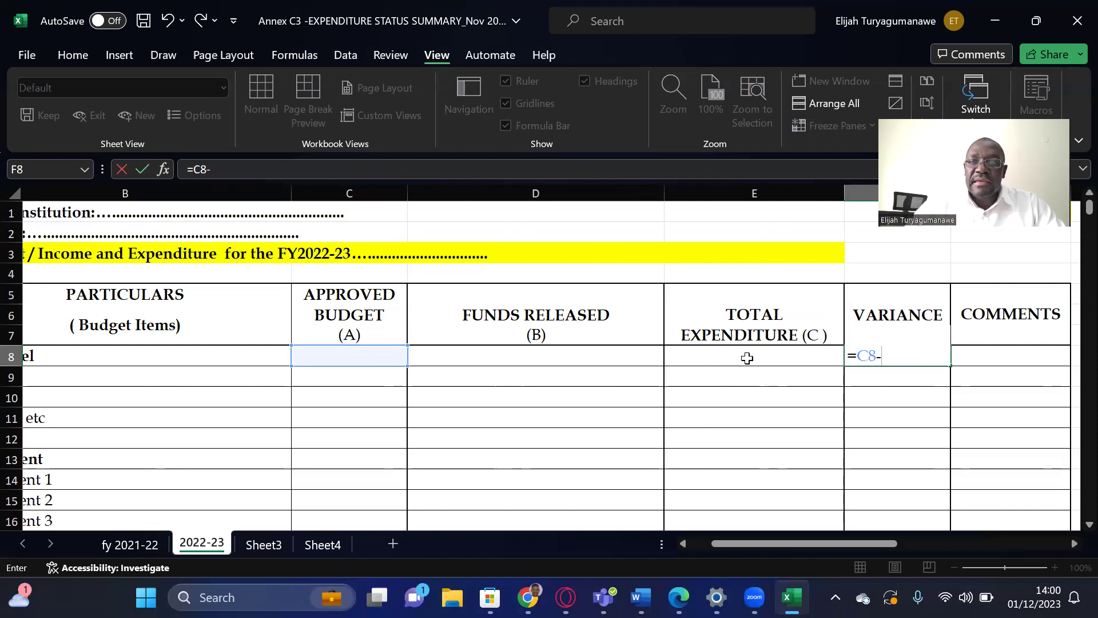
left_click(750, 356)
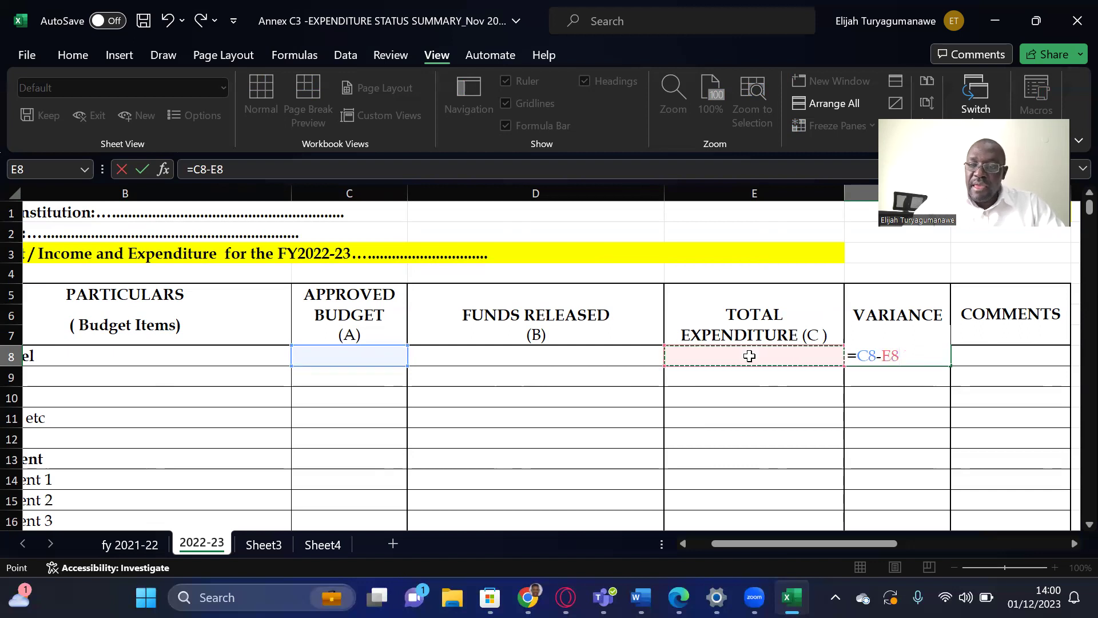
key("Return")
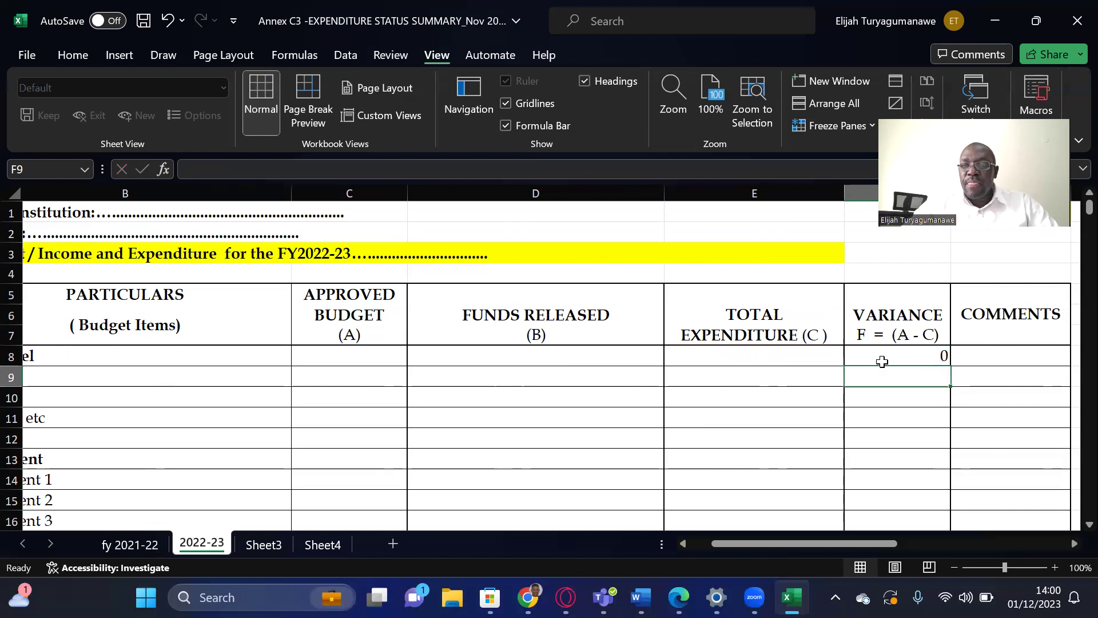
Fill the variance formula from F8 down the column through the TOTAL row at F35.
left_click(917, 356)
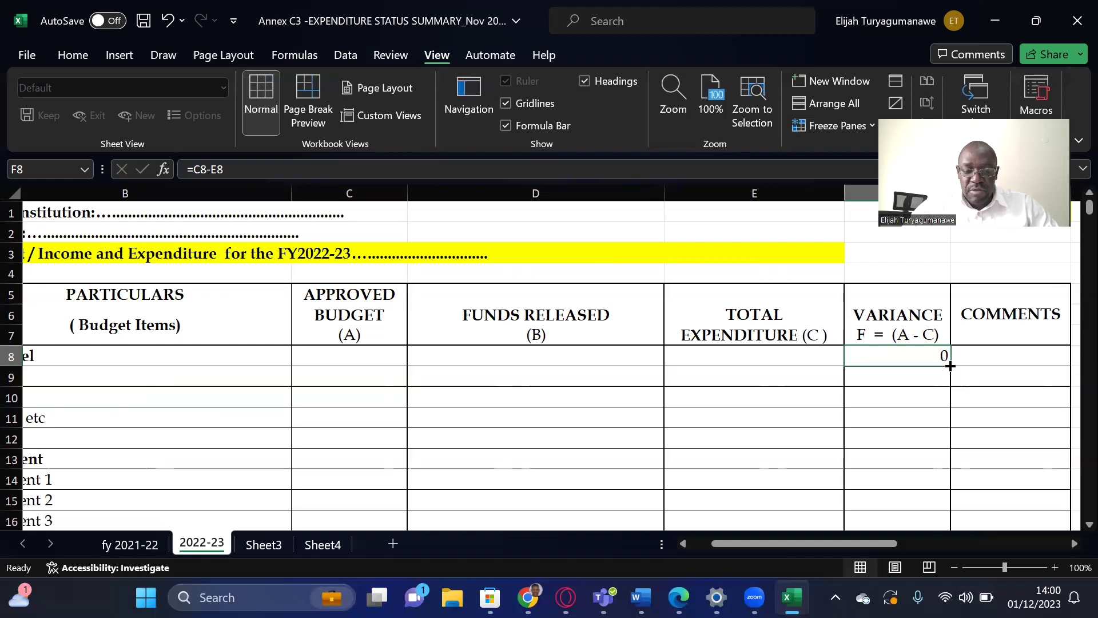
left_click_drag(950, 366, 932, 438)
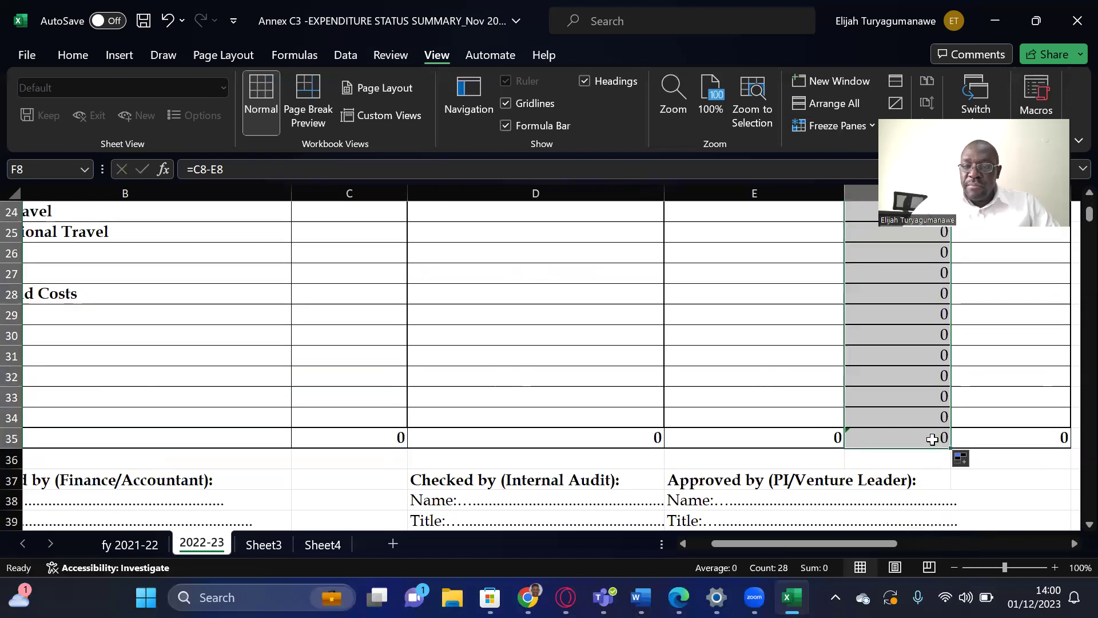
scroll(932, 438, "up", 8)
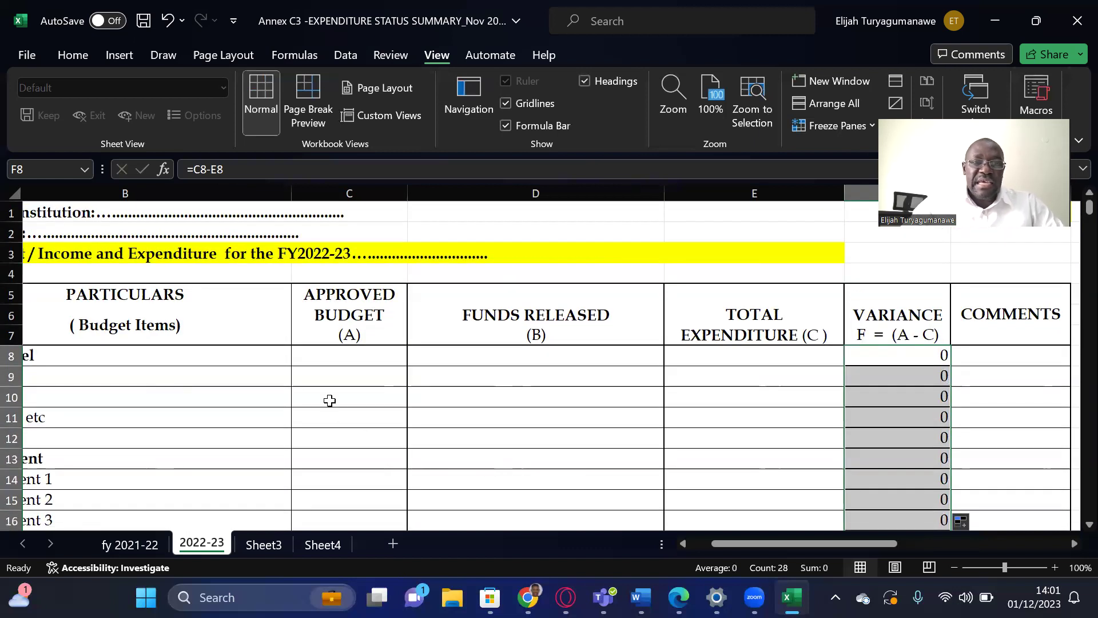
Test the variance formula in row 8 with an approved budget of 10 and a total expenditure of 8.
left_click(341, 358)
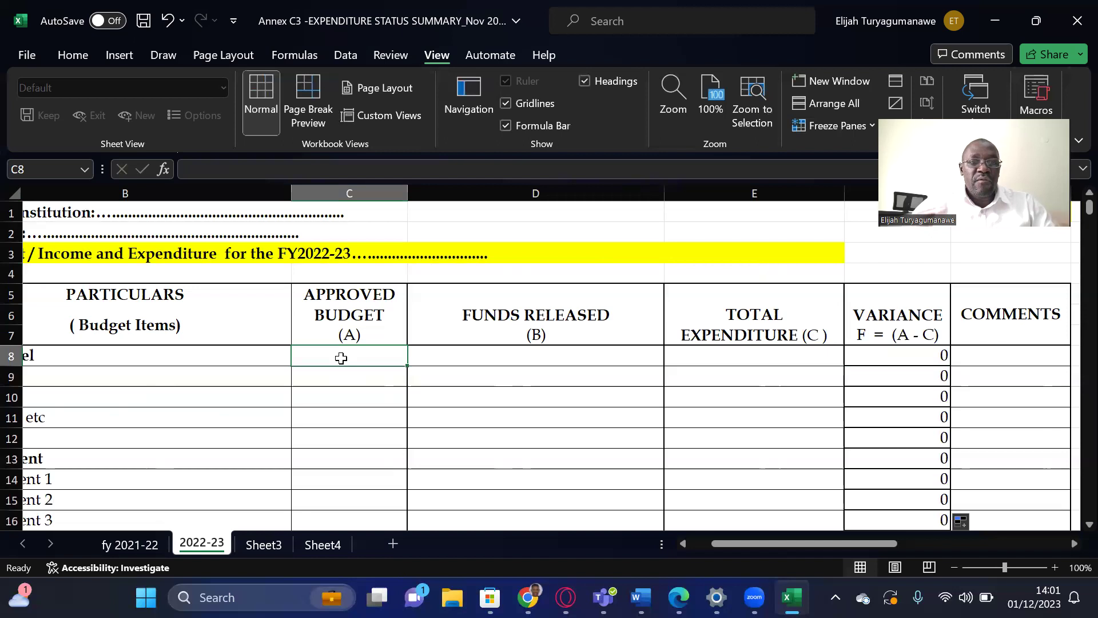
type("10")
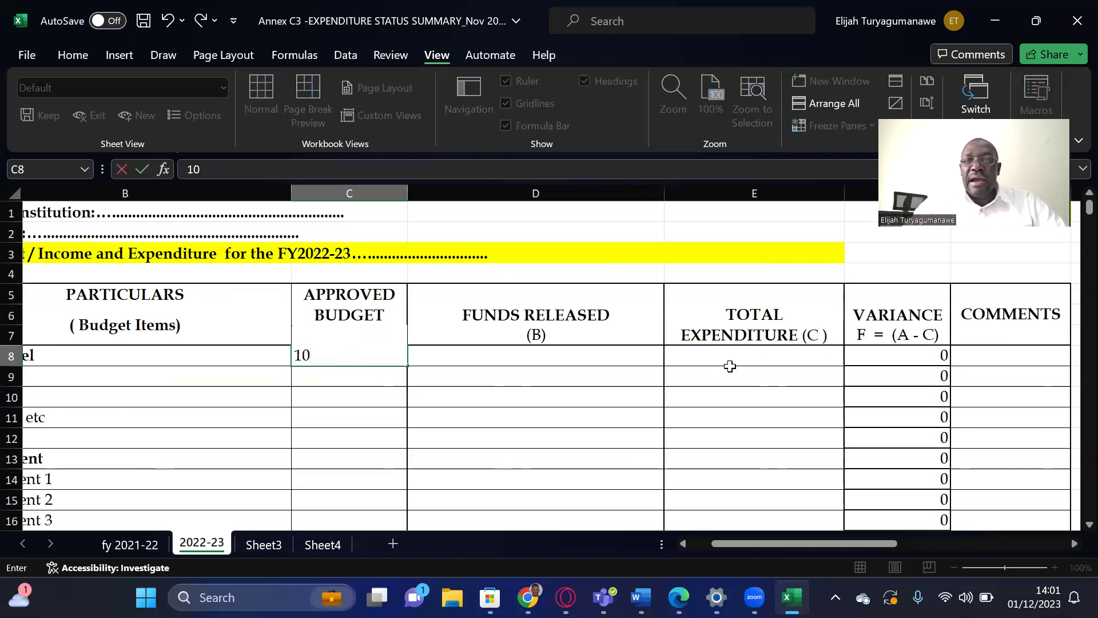
left_click(756, 359)
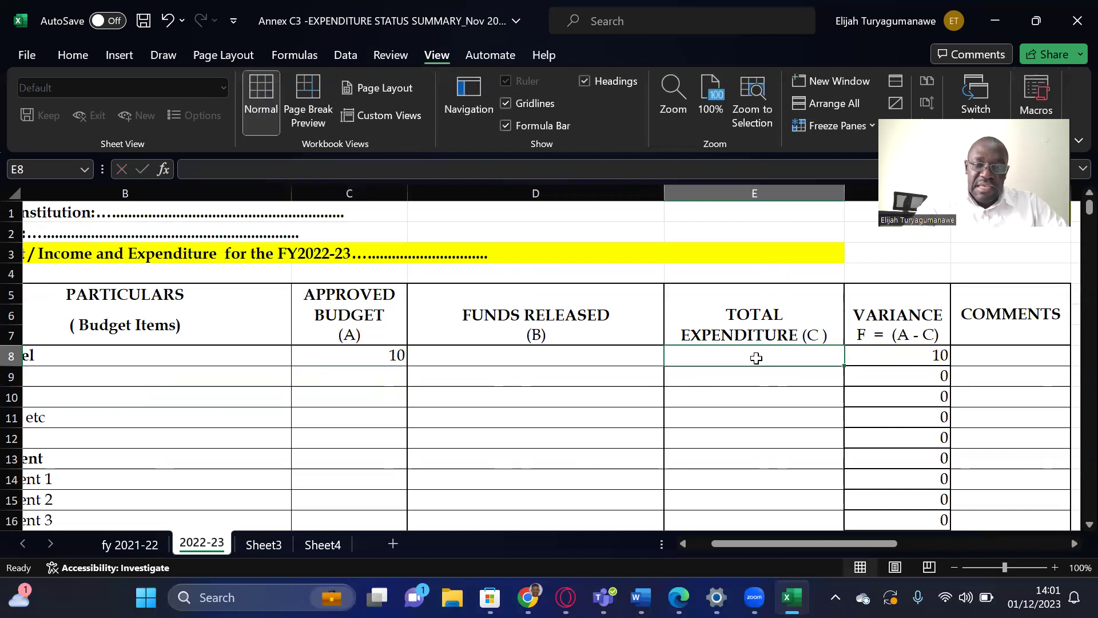
type("8")
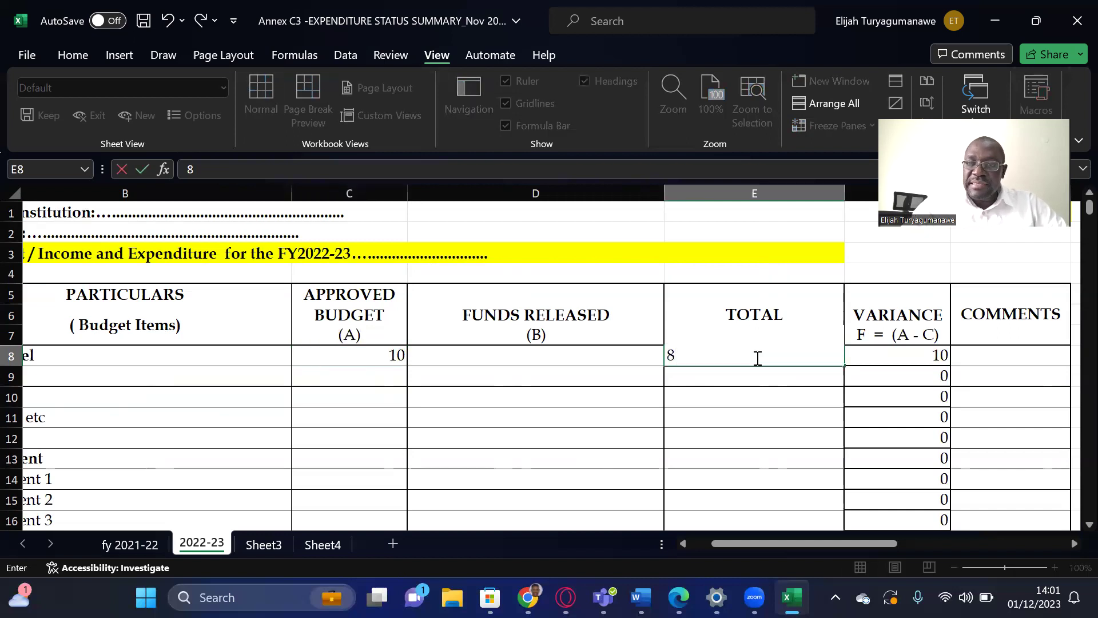
key("Return")
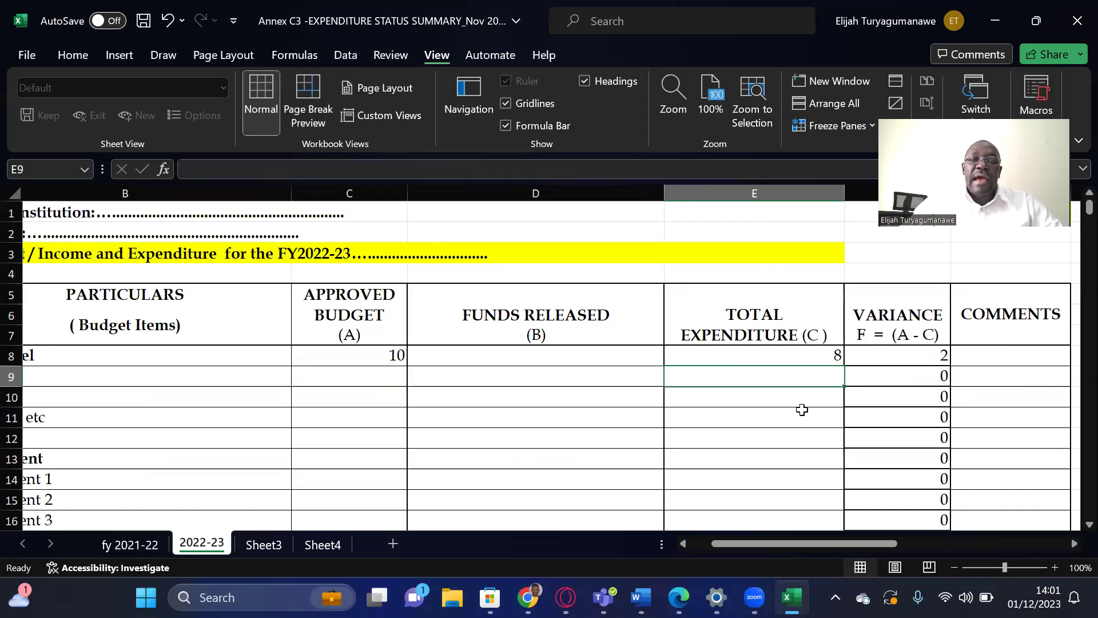
Enter an overspending example in row 9, with an approved budget of 10 and a total expenditure of 15.
left_click(375, 375)
key("ctrl+z")
type("10")
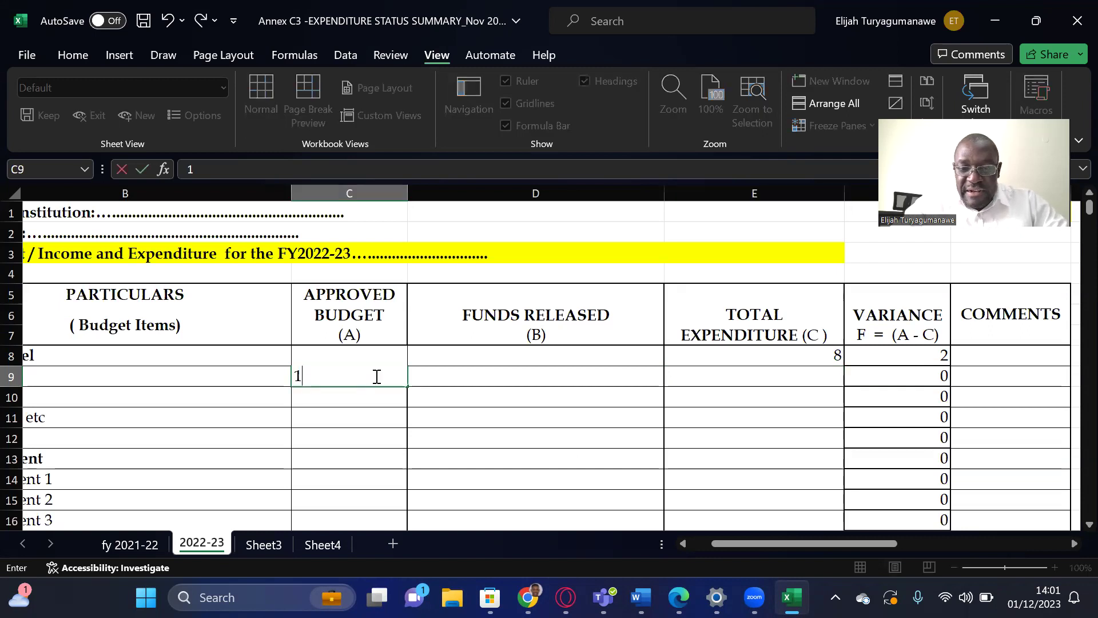
left_click(799, 375)
key("ctrl+z")
type("12")
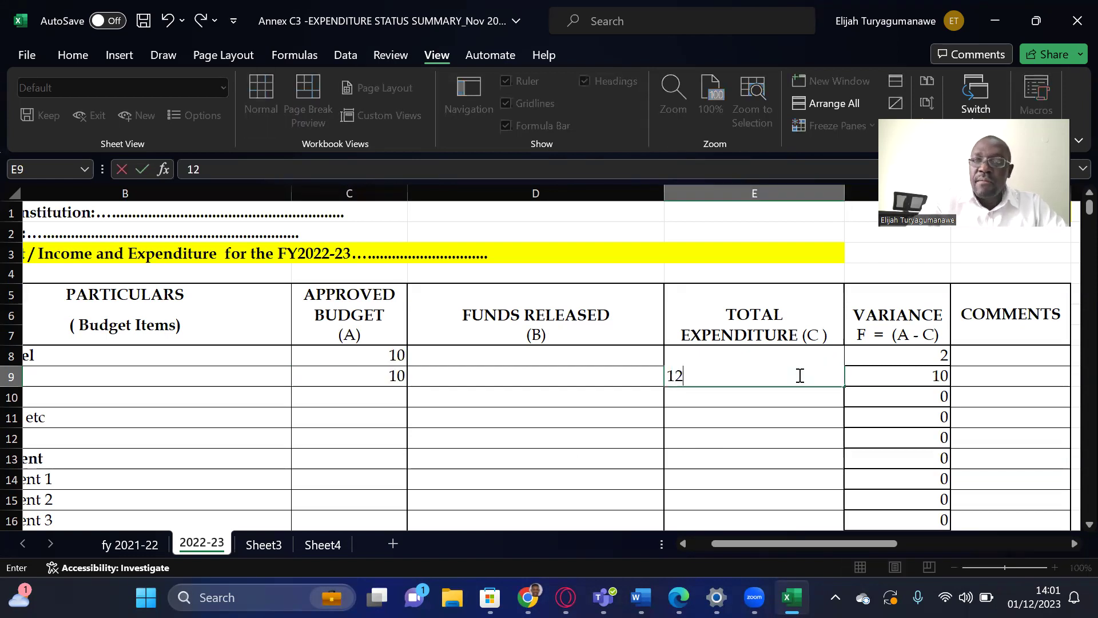
key("BackSpace")
type("5")
key("Return")
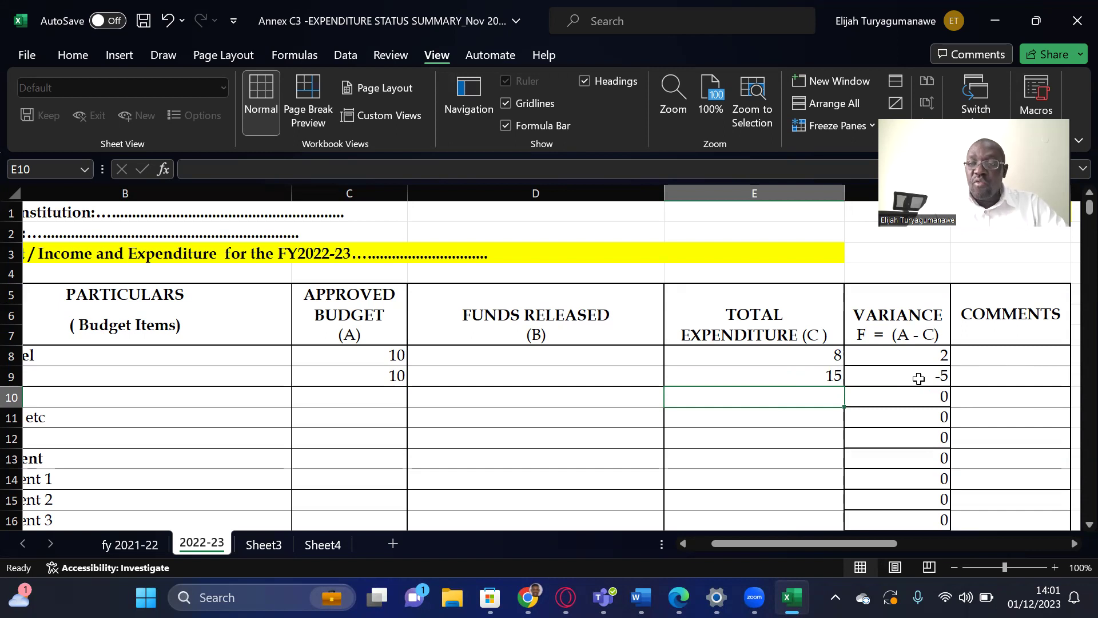
Select the COMMENTS cell G8 beside the row 8 variance.
left_click(991, 355)
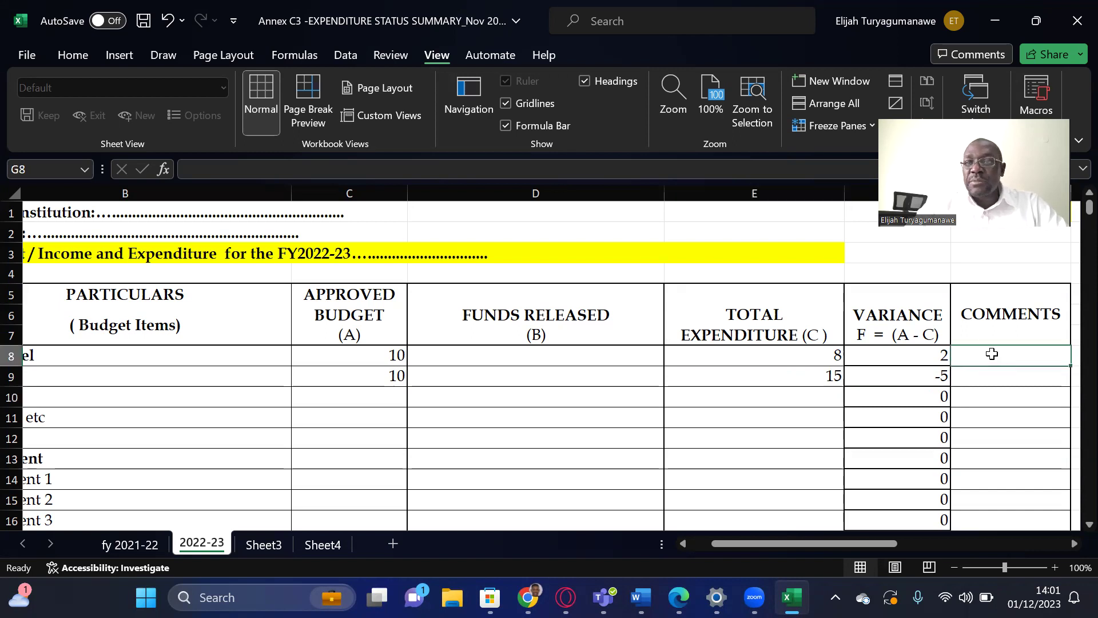